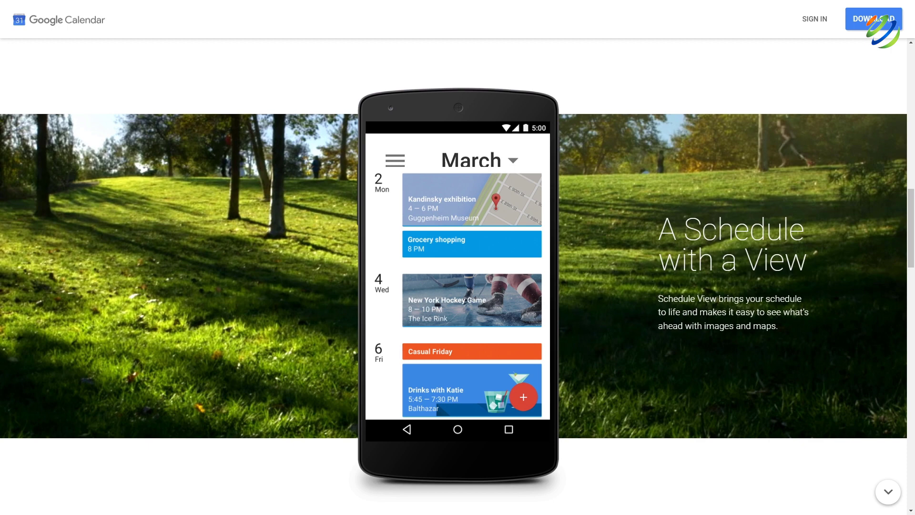
- Look through the feature sections on the Google Calendar product page
scroll(457, 277, "down", 1)
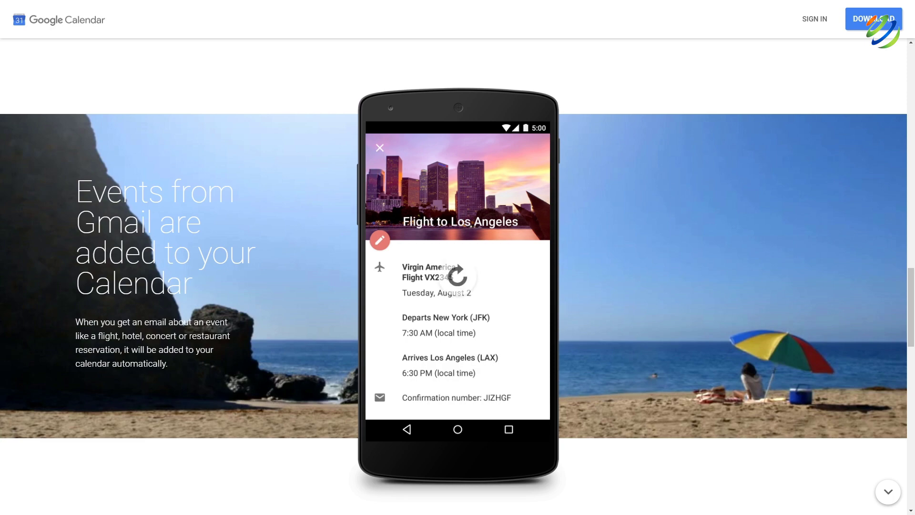
scroll(458, 276, "down", 1)
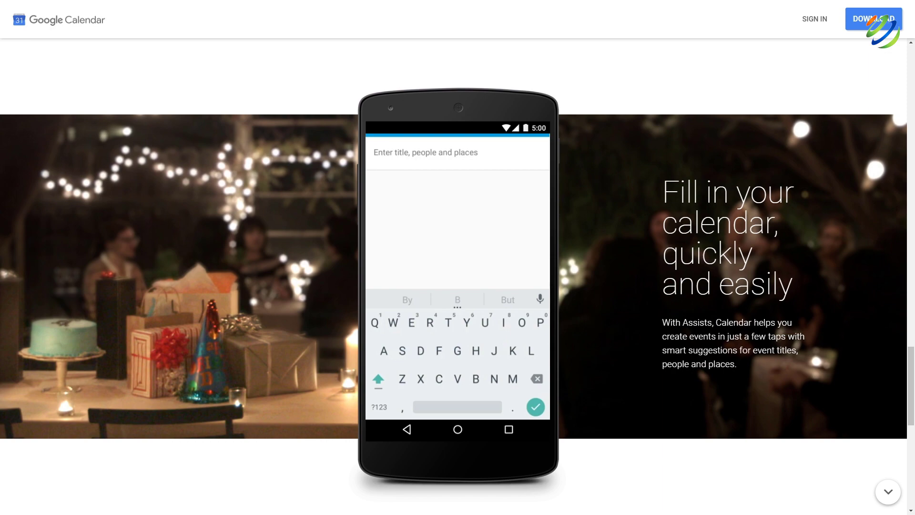
scroll(458, 276, "down", 3)
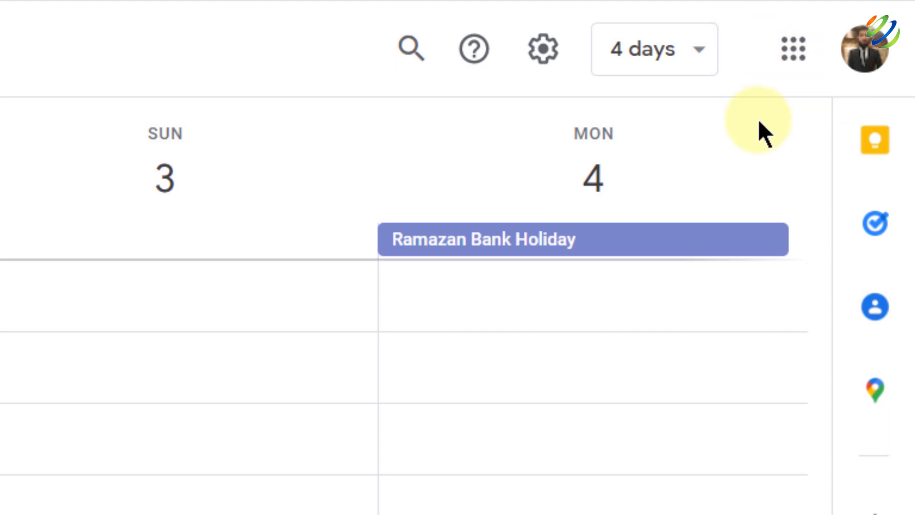
- Open Calendar from the list of Google apps
left_click(794, 49)
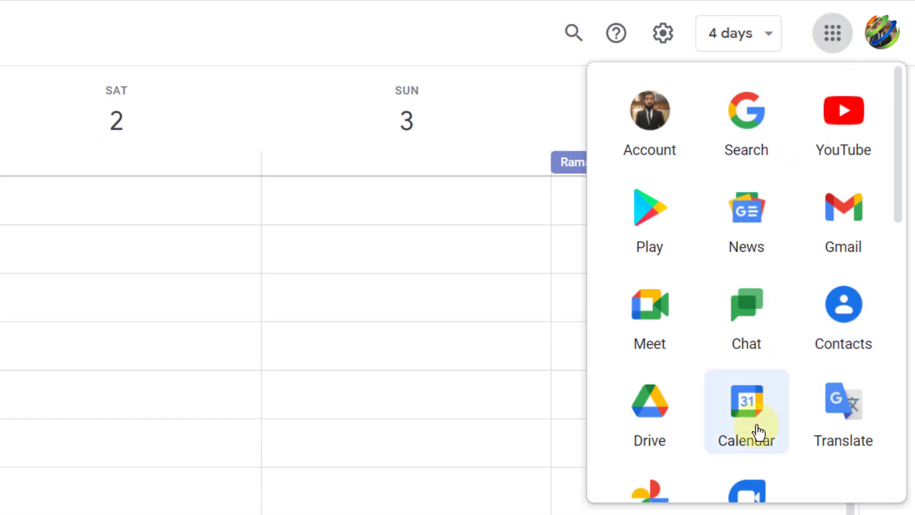
left_click(266, 6)
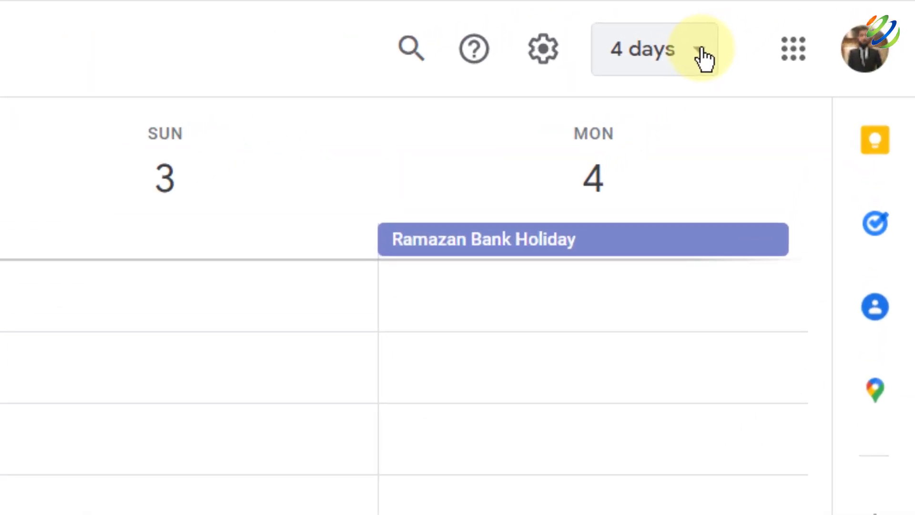
- Switch the calendar view to Day, followed by Month
left_click(703, 59)
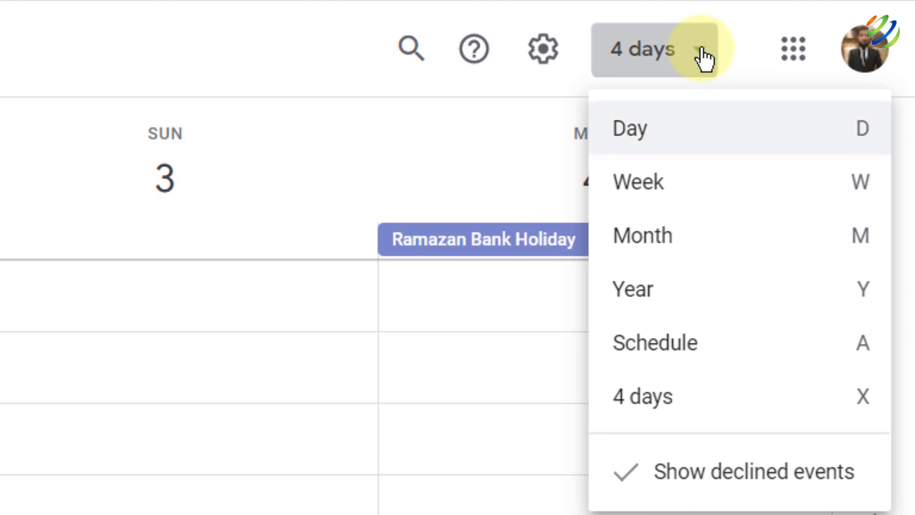
left_click(655, 143)
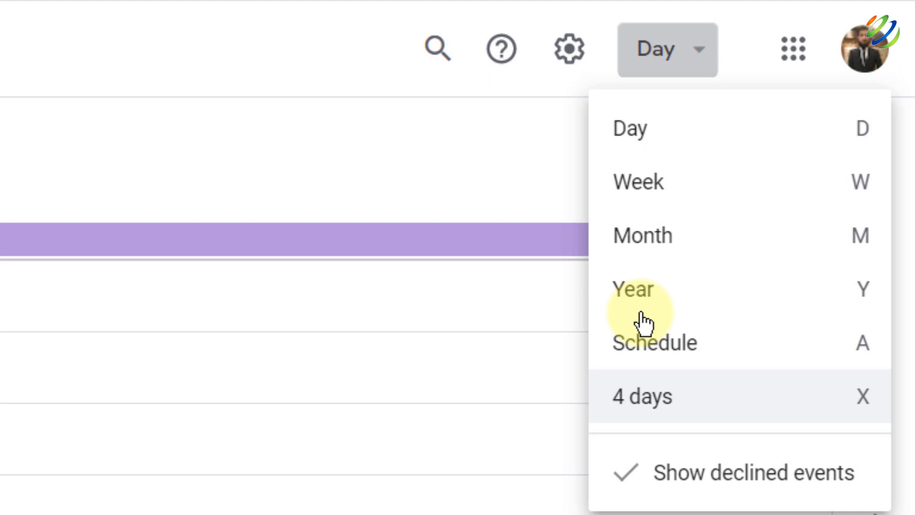
left_click(641, 255)
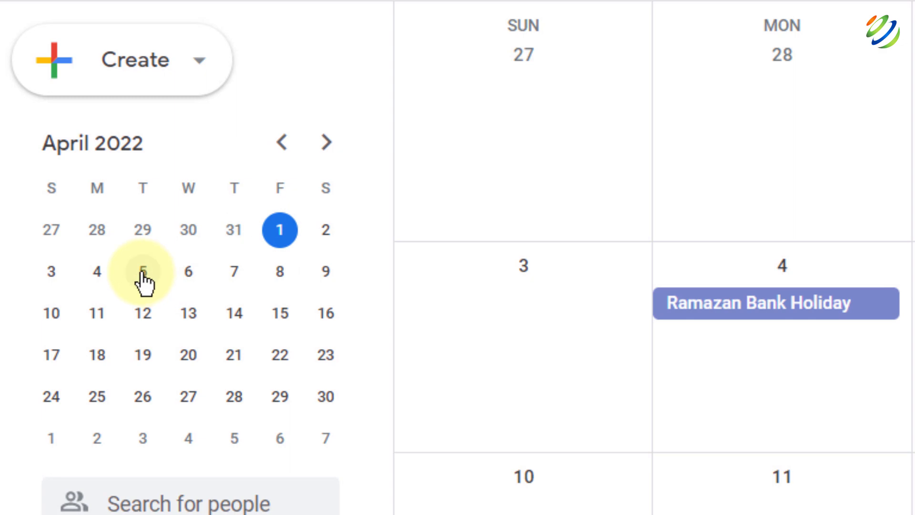
- Use the mini calendar to display April 5, April 5 to 8, and finally the range April 5 to 9, 2022
left_click(140, 274)
left_click_drag(143, 281, 284, 274)
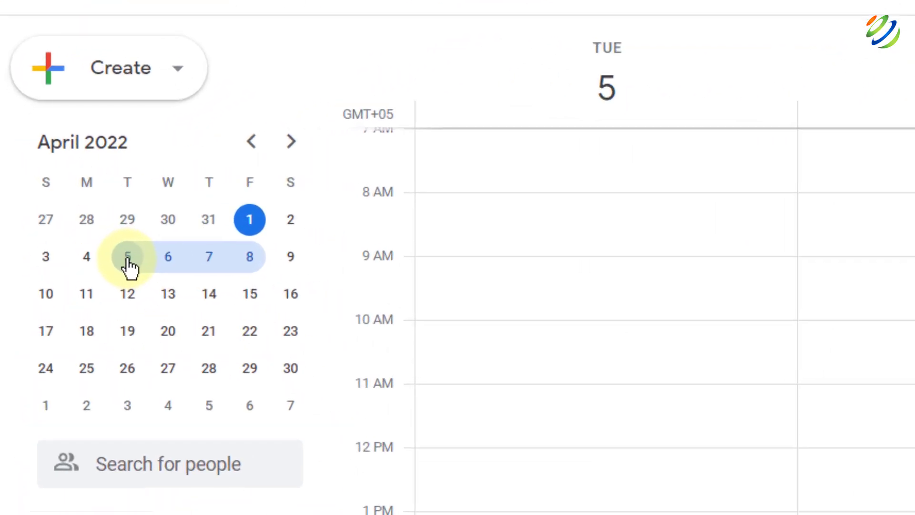
left_click_drag(143, 281, 324, 271)
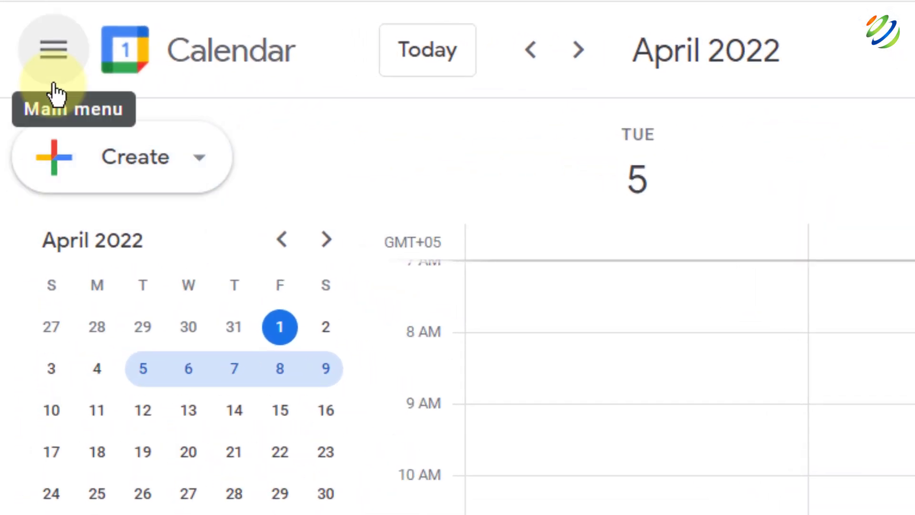
- Collapse the calendar's sidebar and expand it again
left_click(39, 41)
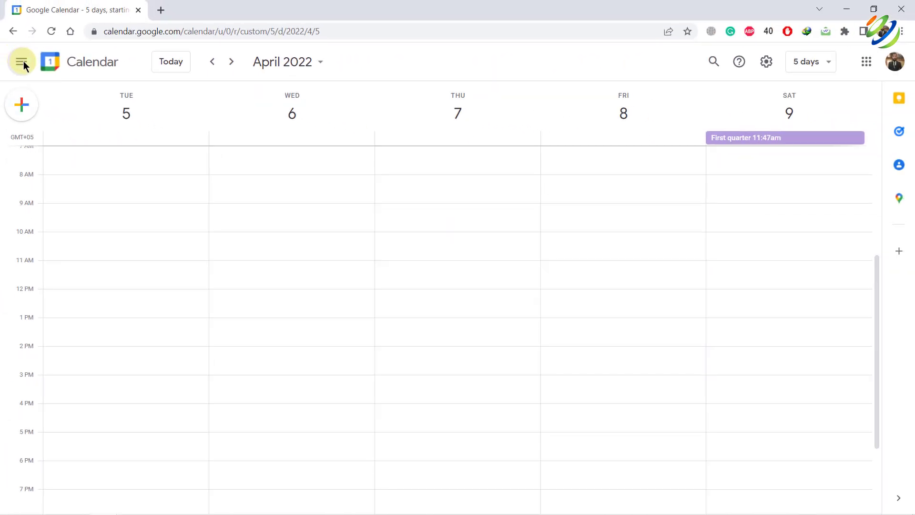
left_click(23, 62)
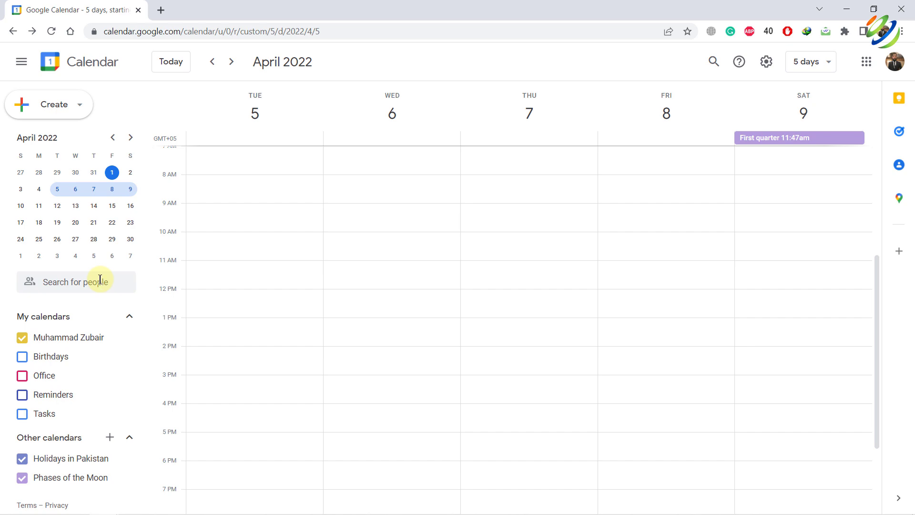
- Add a contact's calendar through the people search, choosing the second suggestion, and remove the contact again
left_click(100, 279)
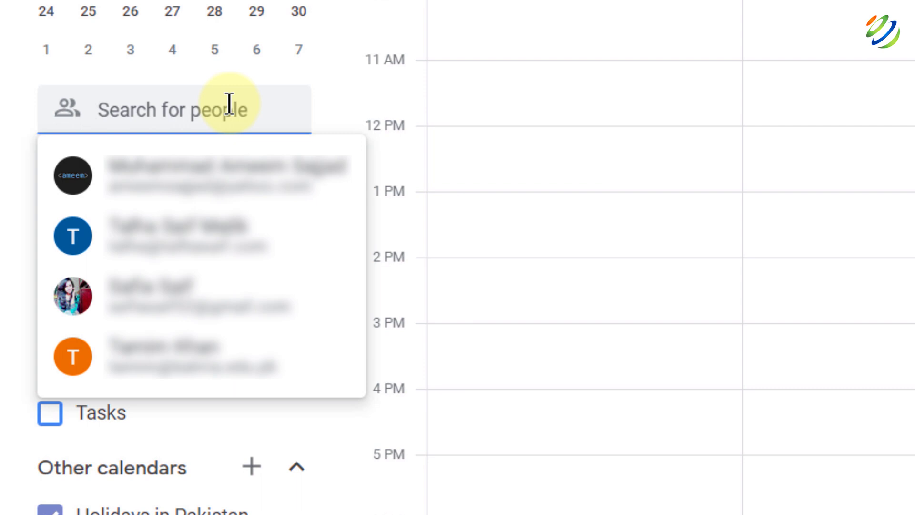
type("mzubar")
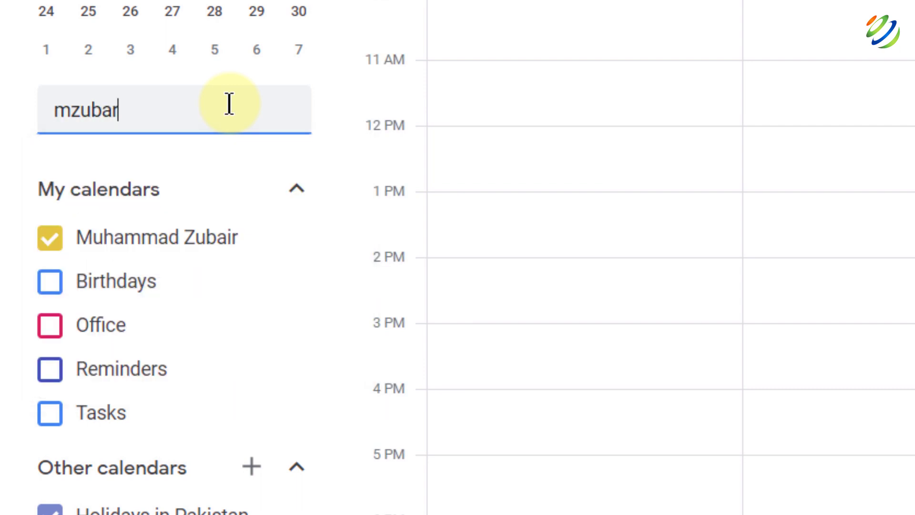
key("BackSpace")
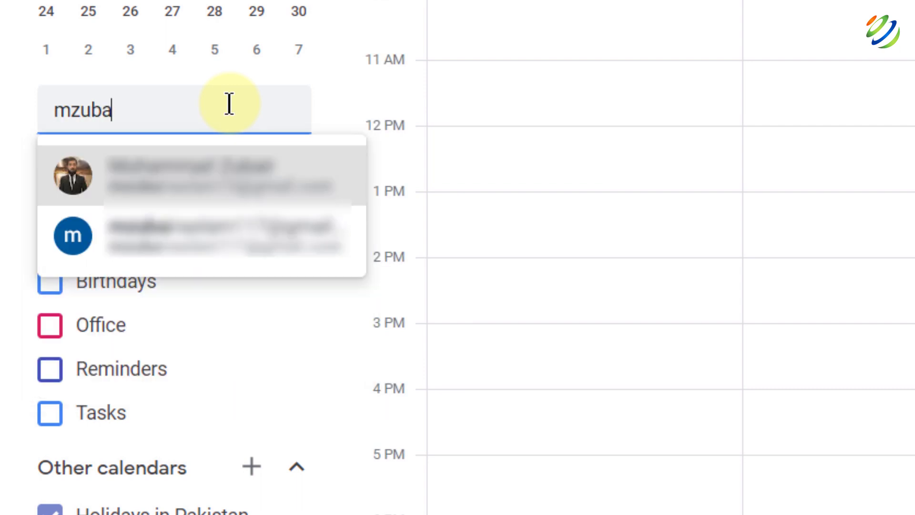
key("Down")
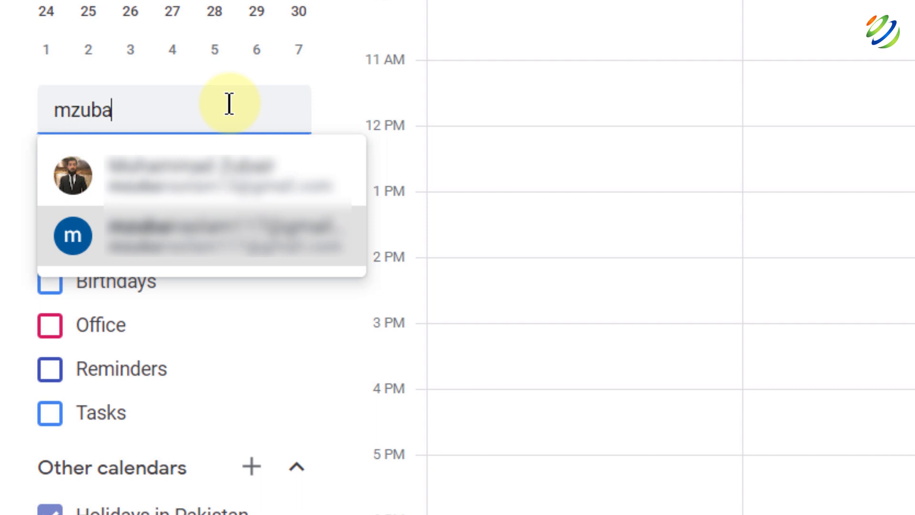
key("Return")
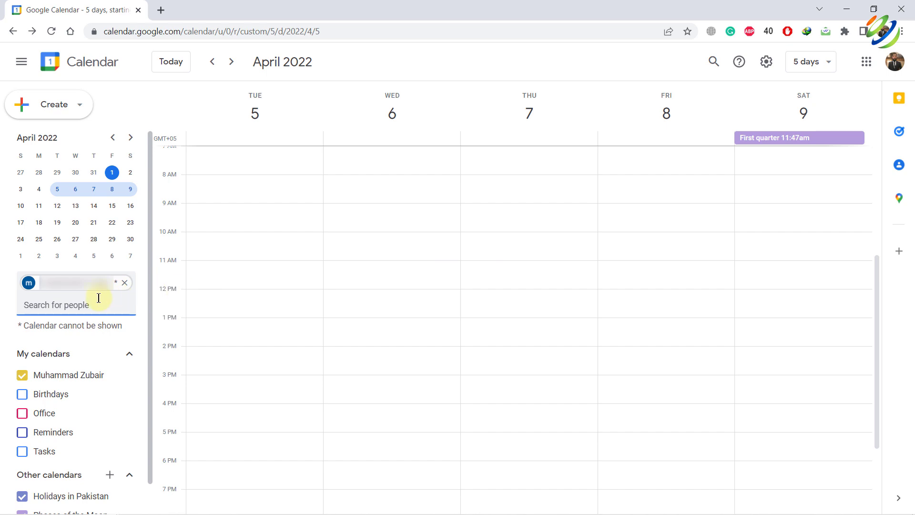
key("BackSpace")
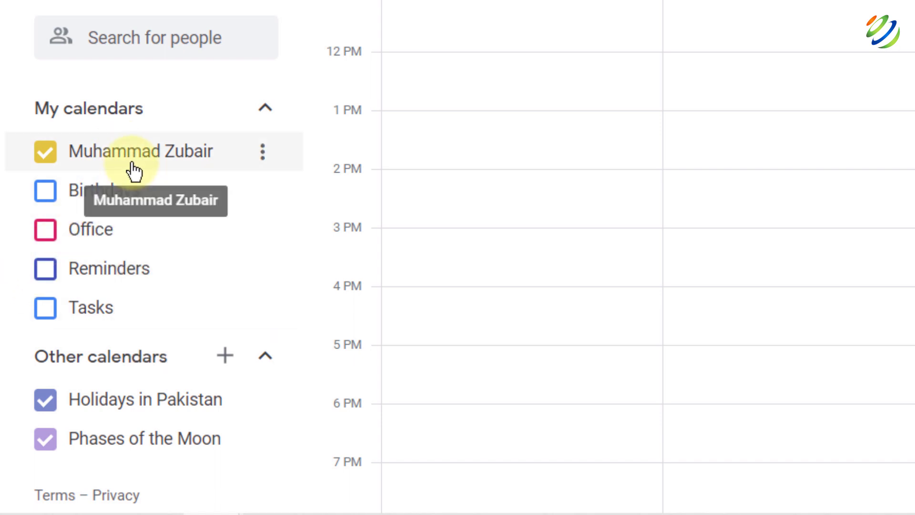
- Show the Office calendar instead of the owner's personal calendar and switch to the Month view
left_click(74, 236)
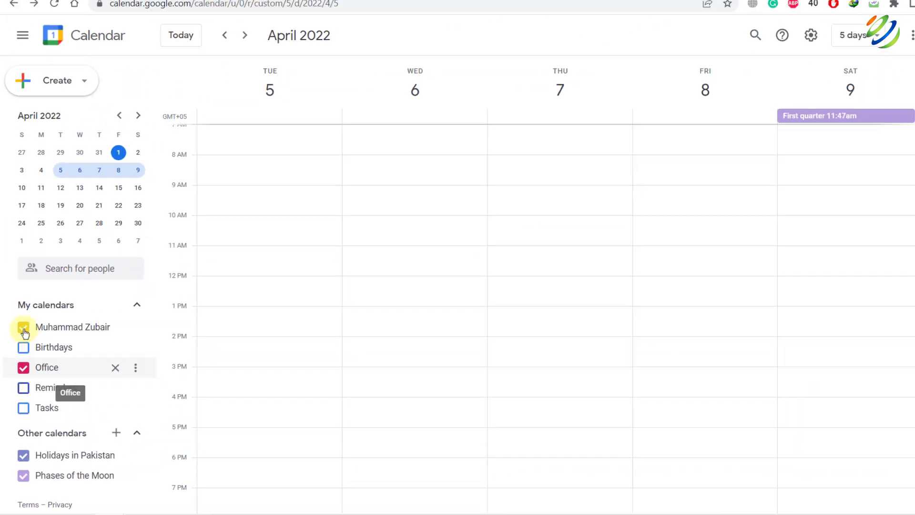
left_click(46, 151)
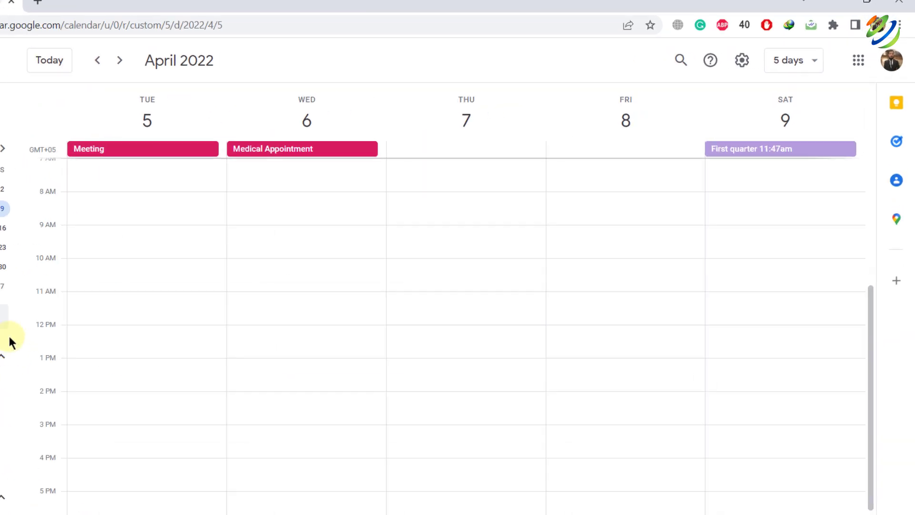
left_click(694, 53)
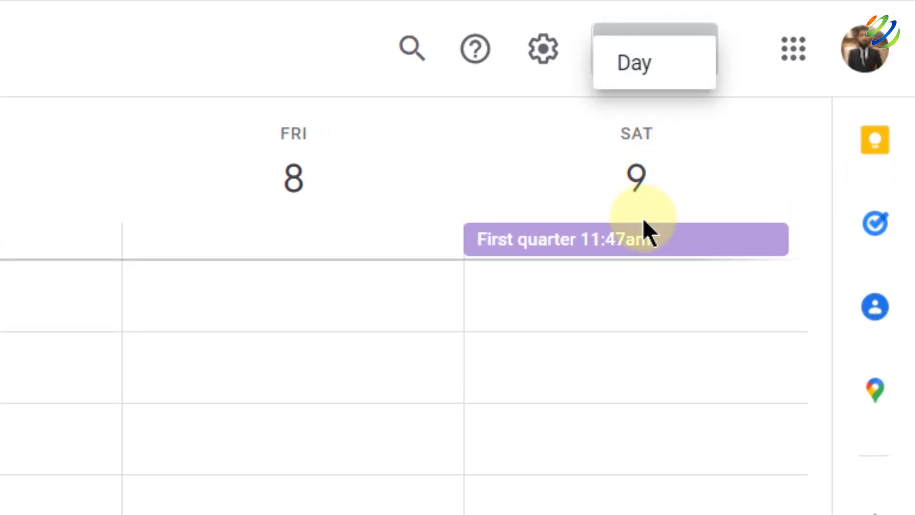
left_click(641, 247)
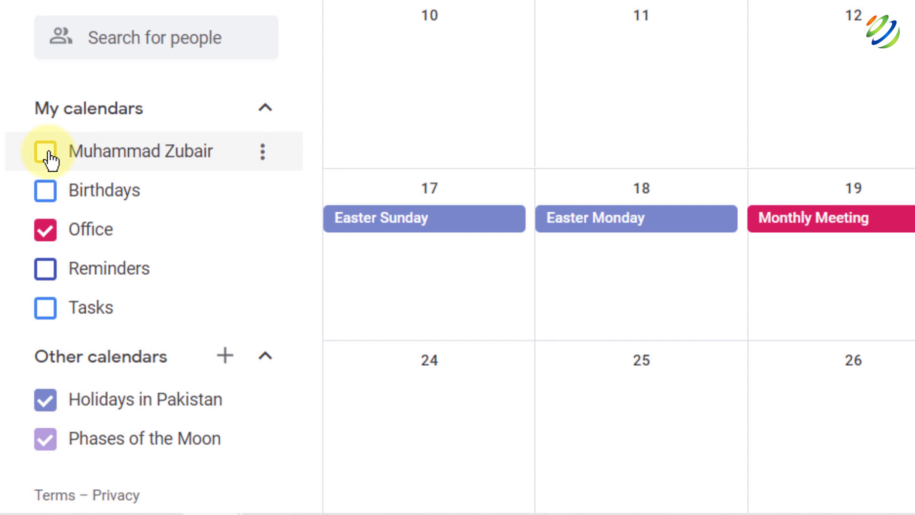
- Turn the owner's personal calendar back on, and hide and show the Office calendar so both are displayed
left_click(46, 153)
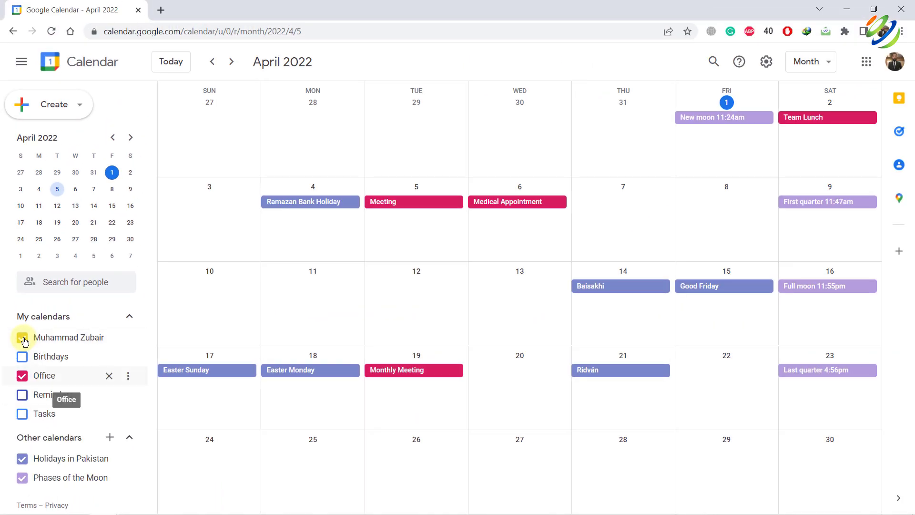
double_click(68, 340)
left_click(68, 339)
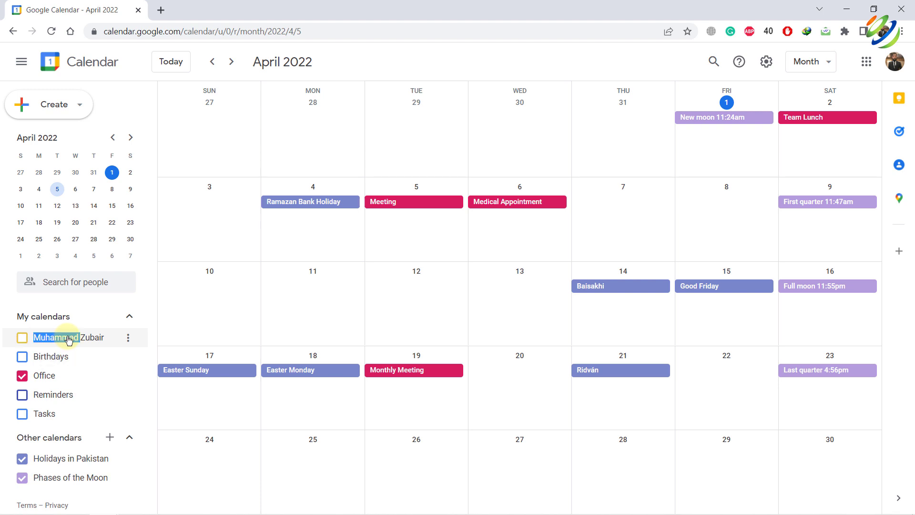
left_click(68, 339)
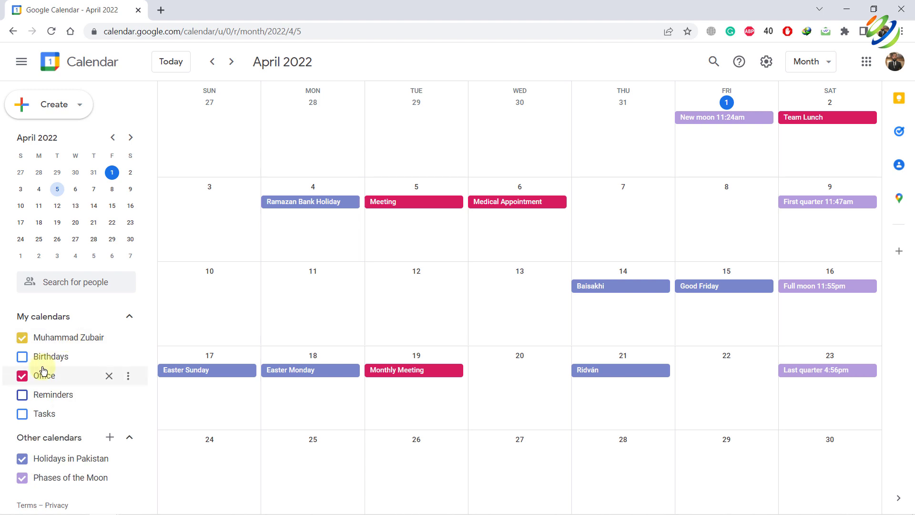
left_click(22, 377)
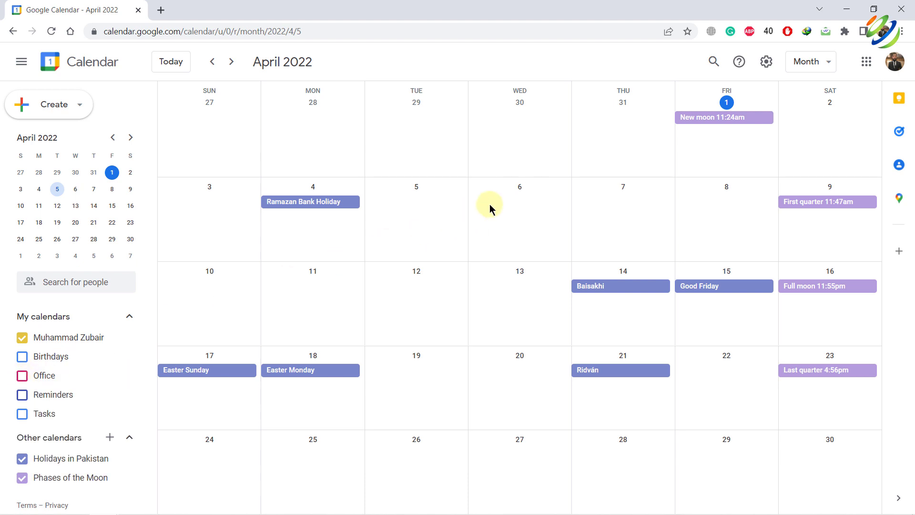
left_click(23, 377)
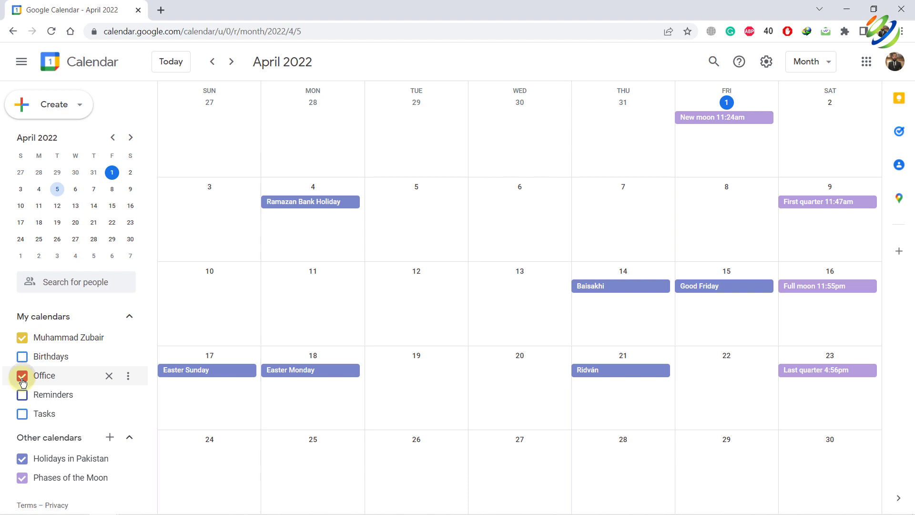
- Start a new event on Tuesday, April 12 and discard it
left_click(443, 285)
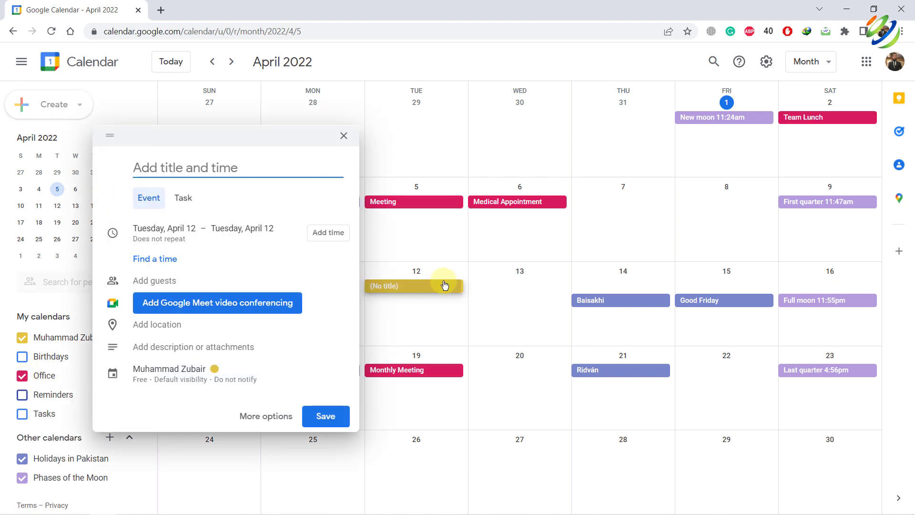
left_click(6, 336)
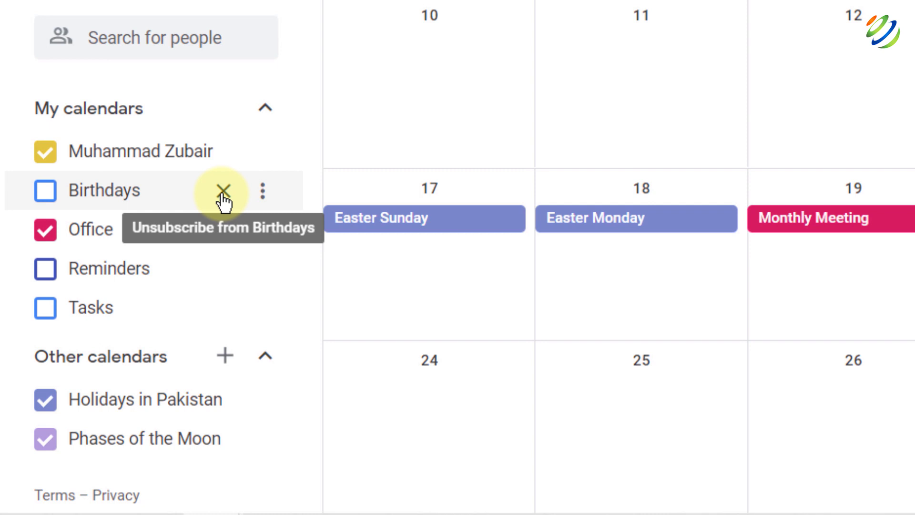
- Unsubscribe from the Birthdays calendar and undo its removal
left_click(223, 192)
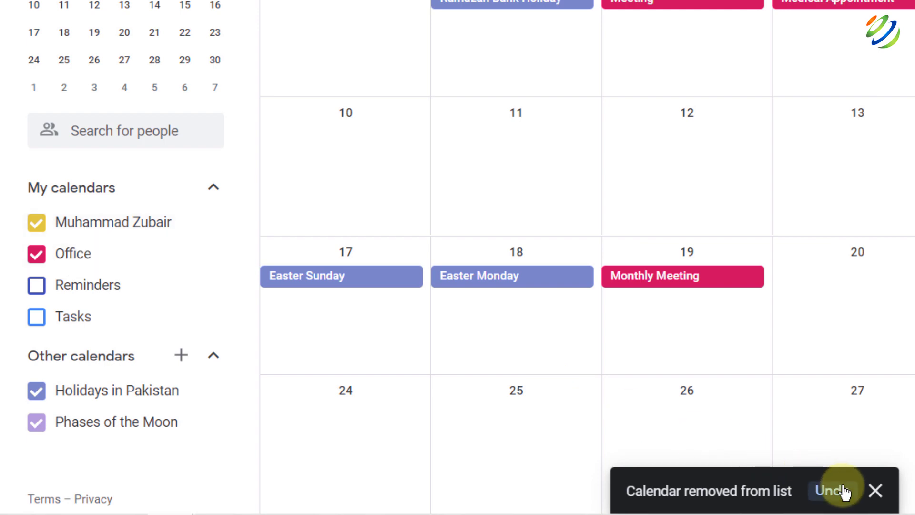
left_click(839, 491)
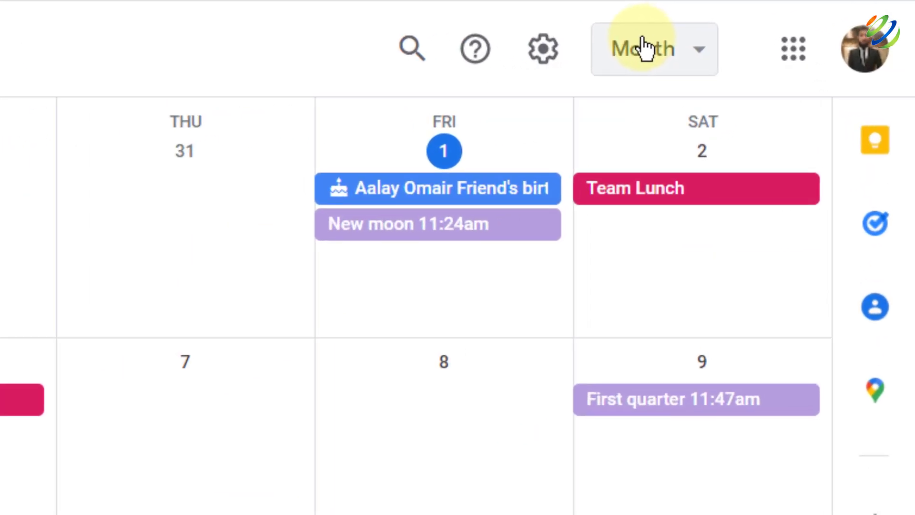
- Advance both the mini calendar and the main month view by two months to June 2022
left_click(645, 47)
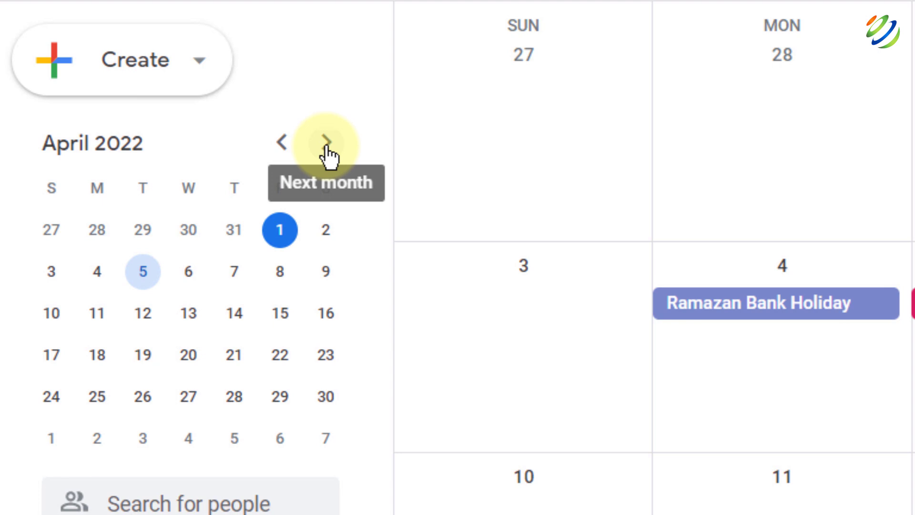
left_click(327, 143)
left_click(327, 143)
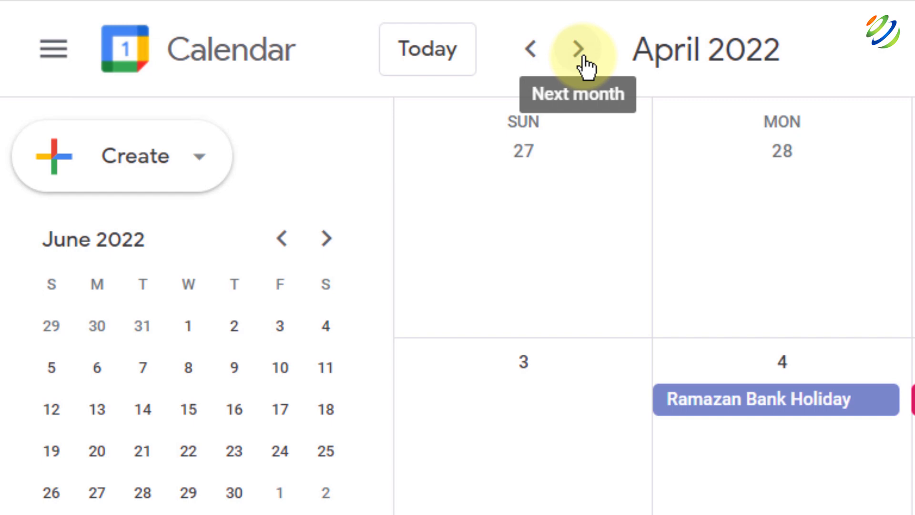
left_click(580, 56)
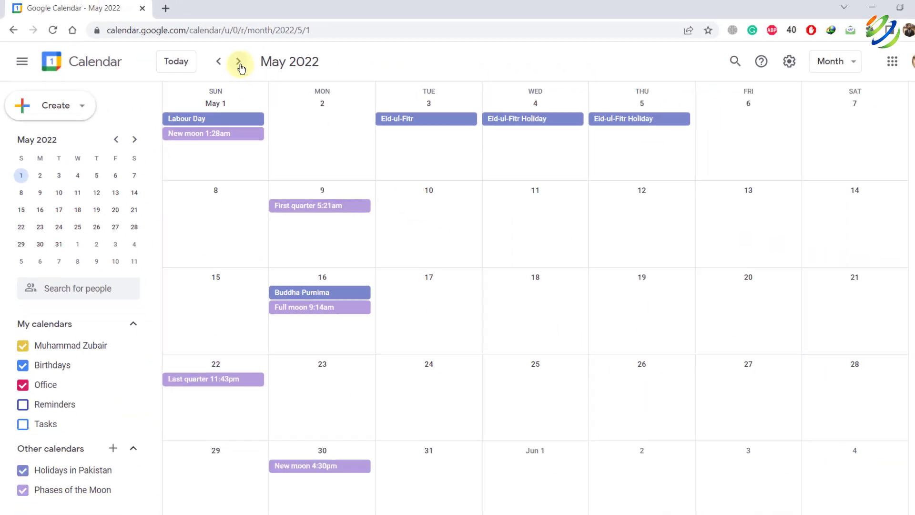
left_click(232, 62)
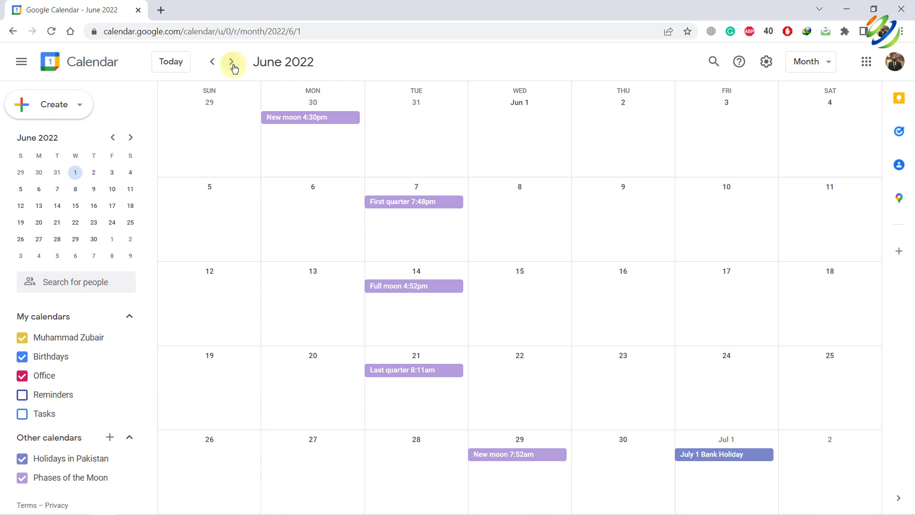
- Return to the current month and search the calendar for "medical appointment", closing the search after viewing the results
left_click(183, 62)
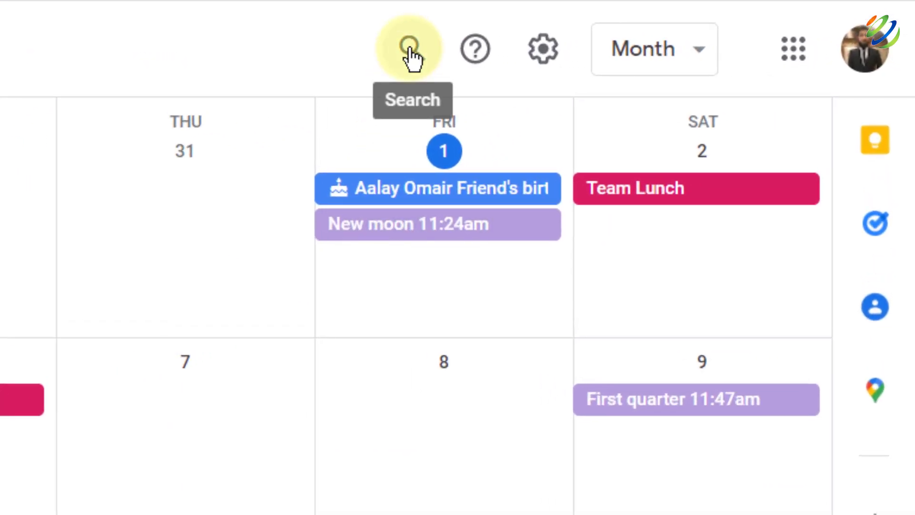
left_click(409, 47)
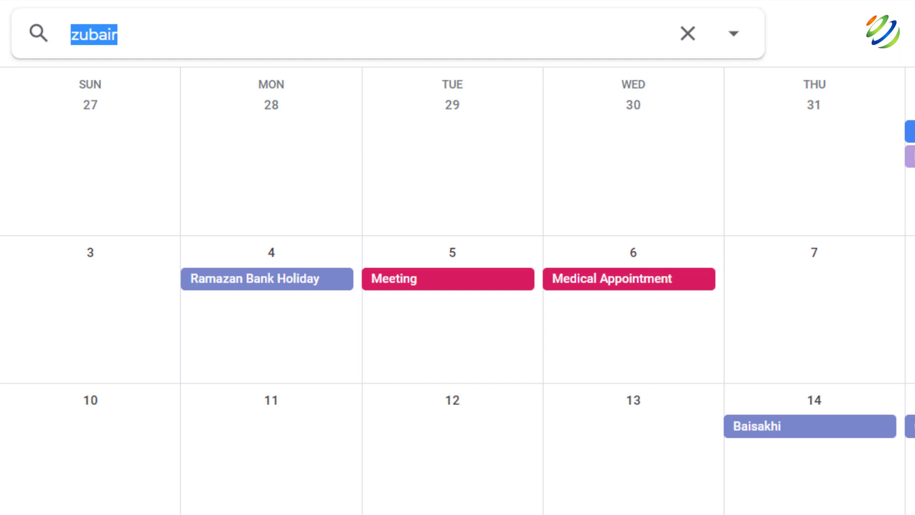
type("m")
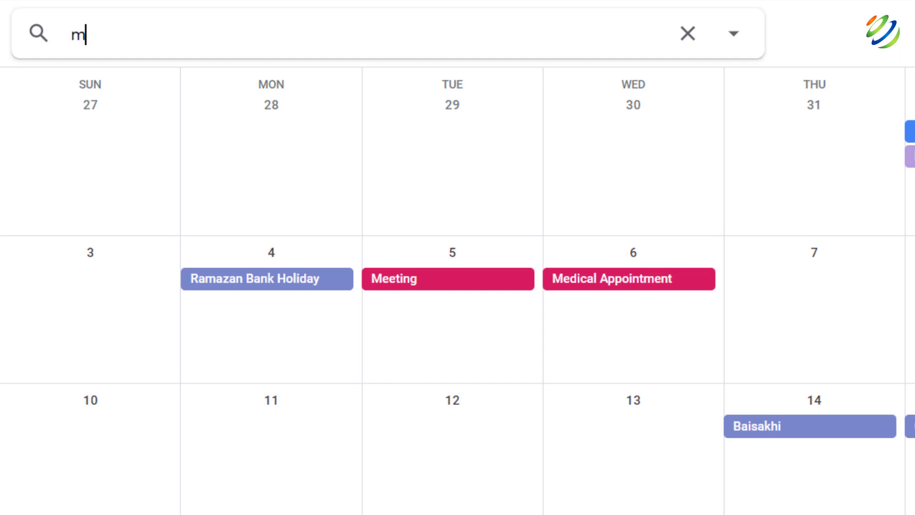
type("edical ")
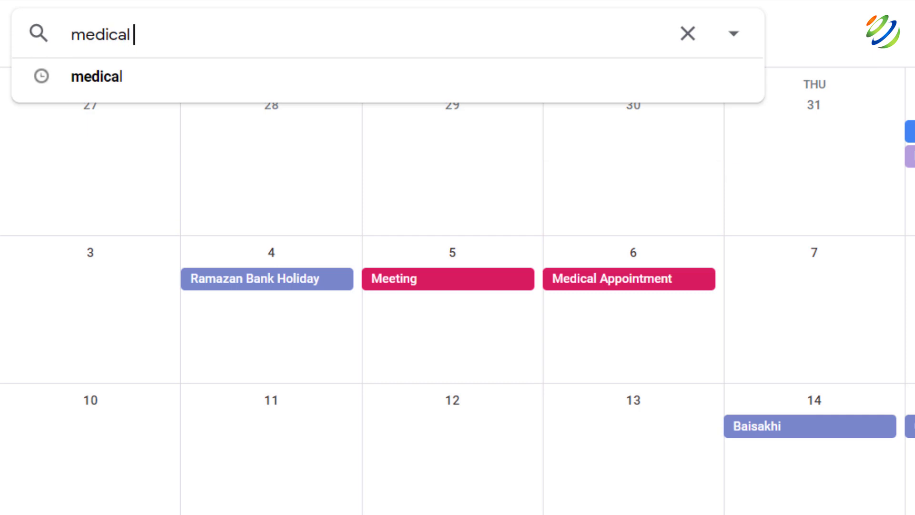
type("appointme")
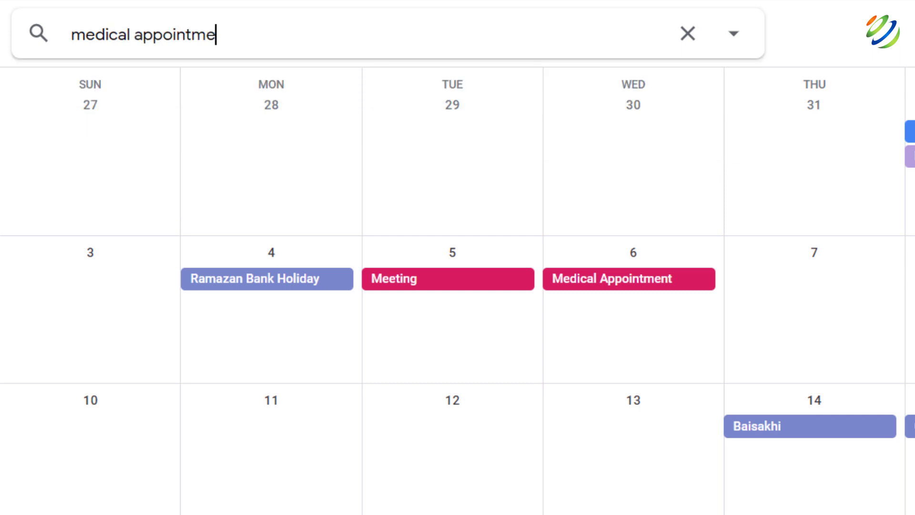
type("nt")
key("Return")
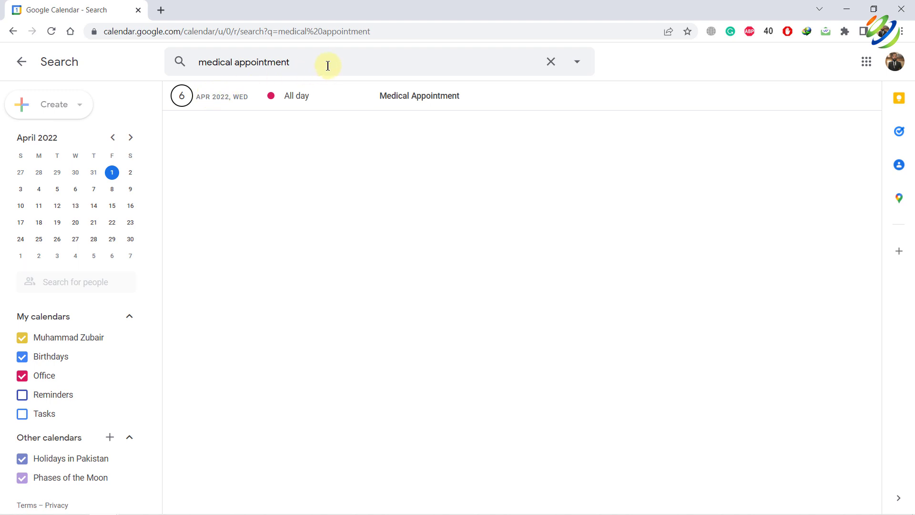
key("Escape")
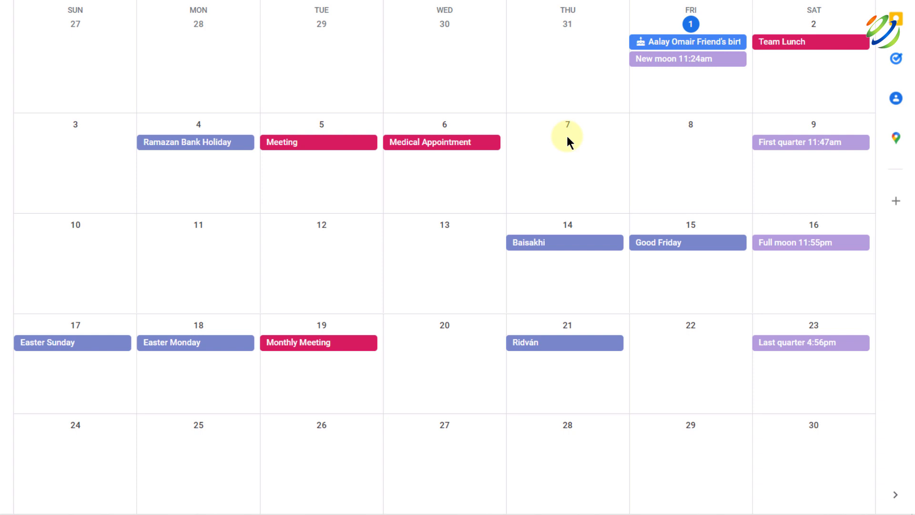
- Start a new event titled "Office Dinner" on Thursday, April 7, keeping its type as Event
left_click(565, 133)
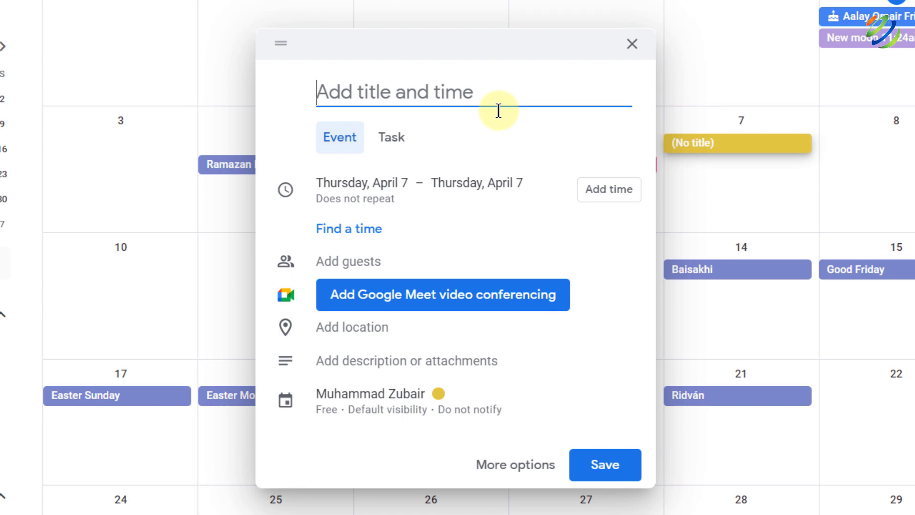
type("Office ")
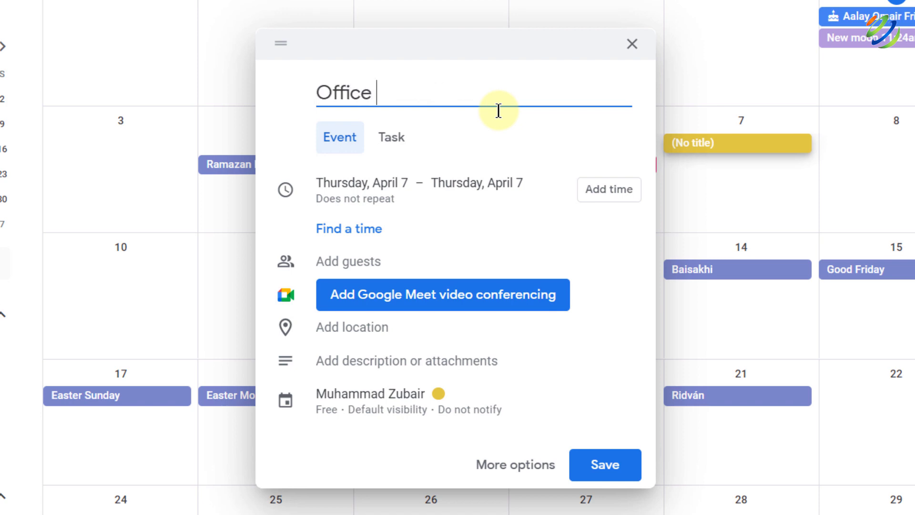
type("Dinner")
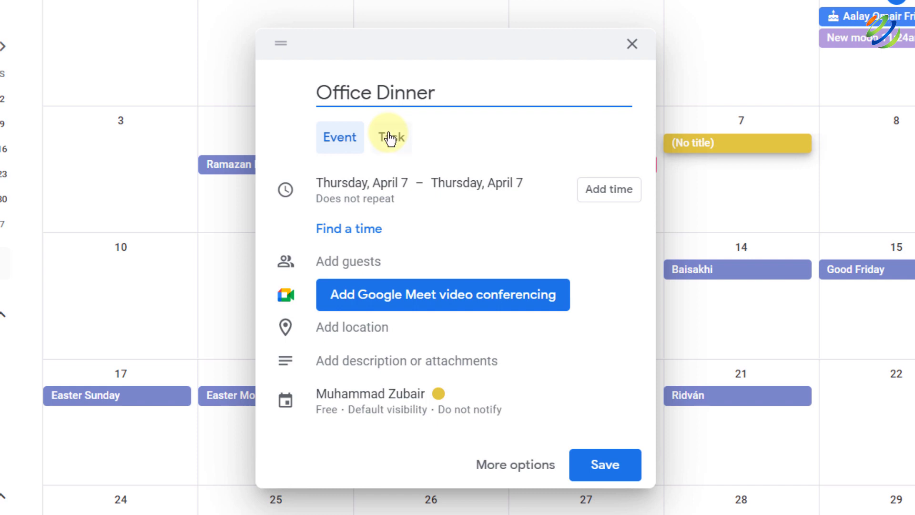
left_click(351, 143)
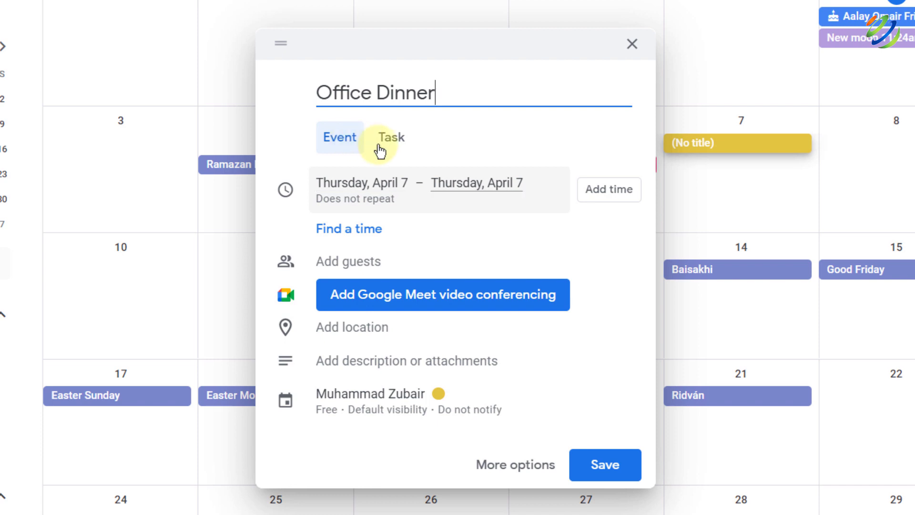
- Add a time to the Office Dinner event, setting its start to 7:30pm
left_click(605, 193)
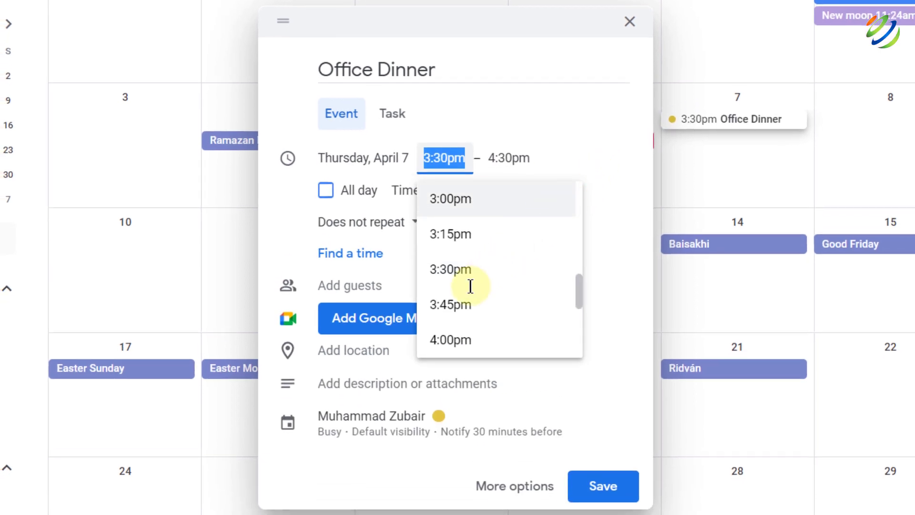
scroll(470, 286, "down", 9)
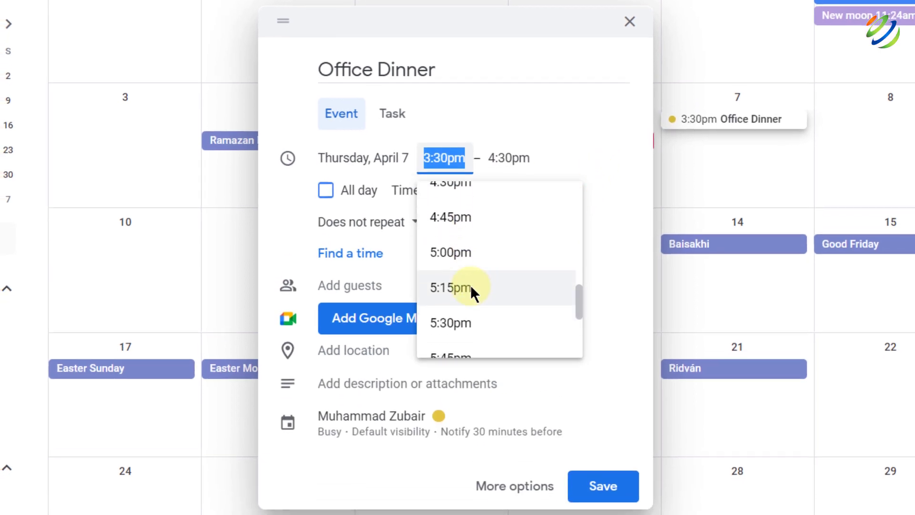
scroll(470, 285, "down", 3)
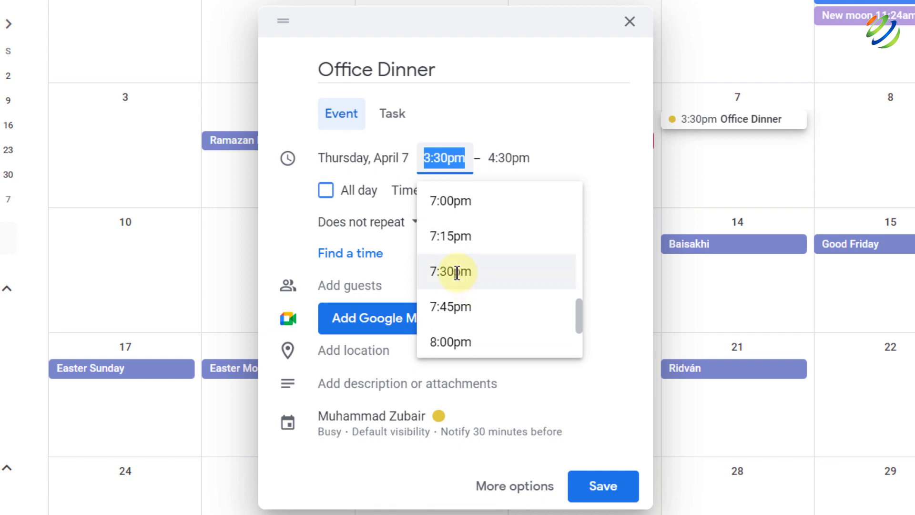
left_click(457, 272)
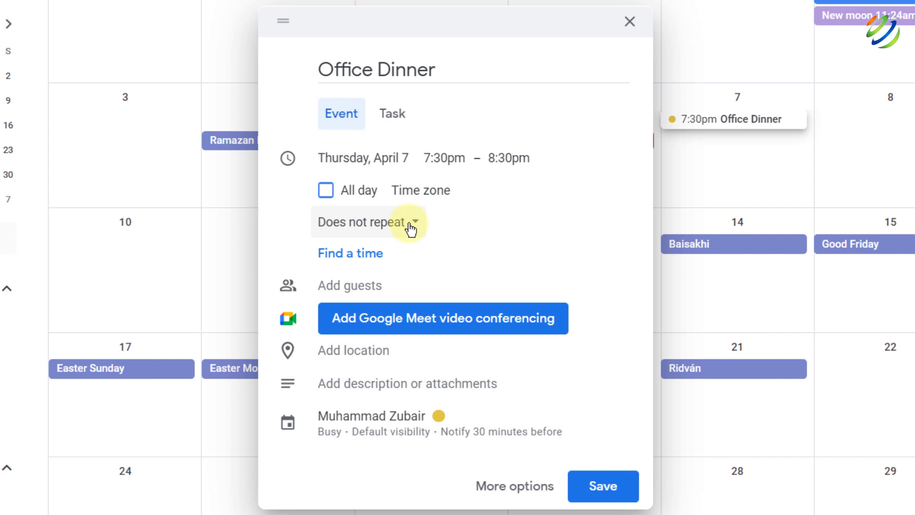
- Add a suggested contact as a guest of the Office Dinner event and remove its Google Meet video conferencing
left_click(396, 285)
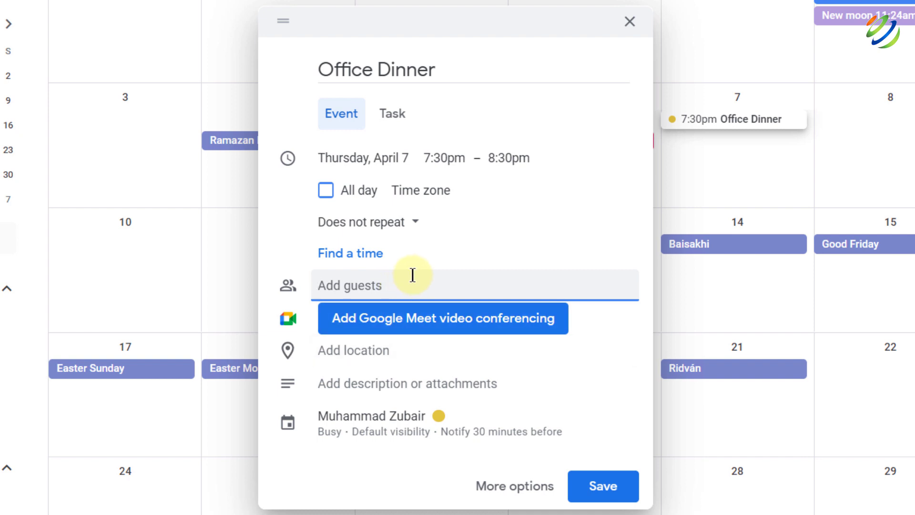
type("mzu")
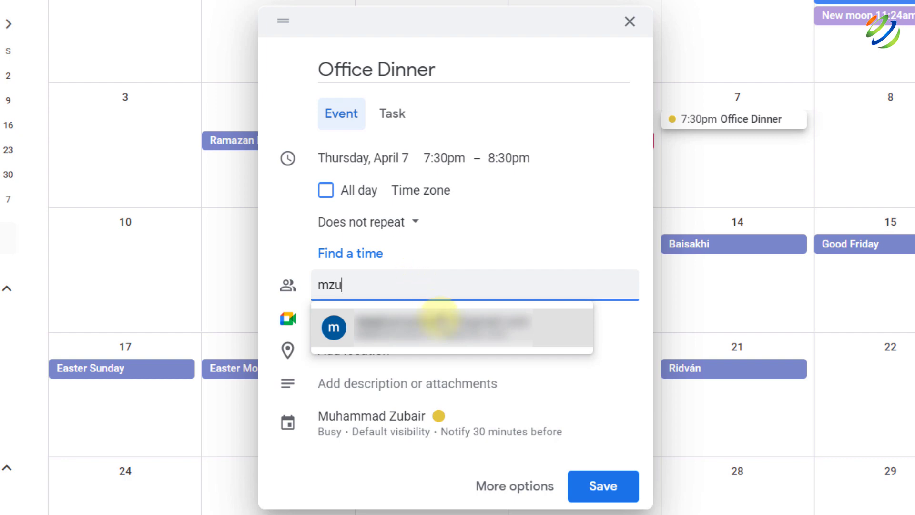
left_click(440, 320)
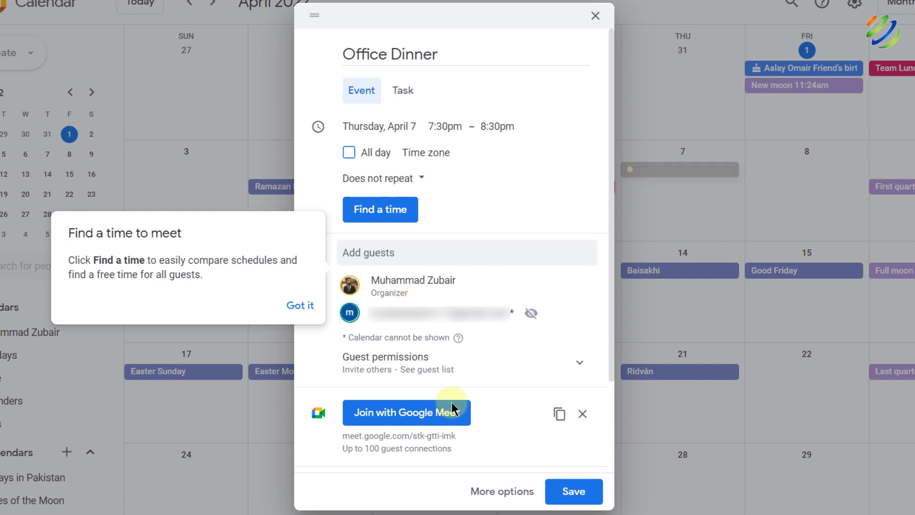
left_click(300, 304)
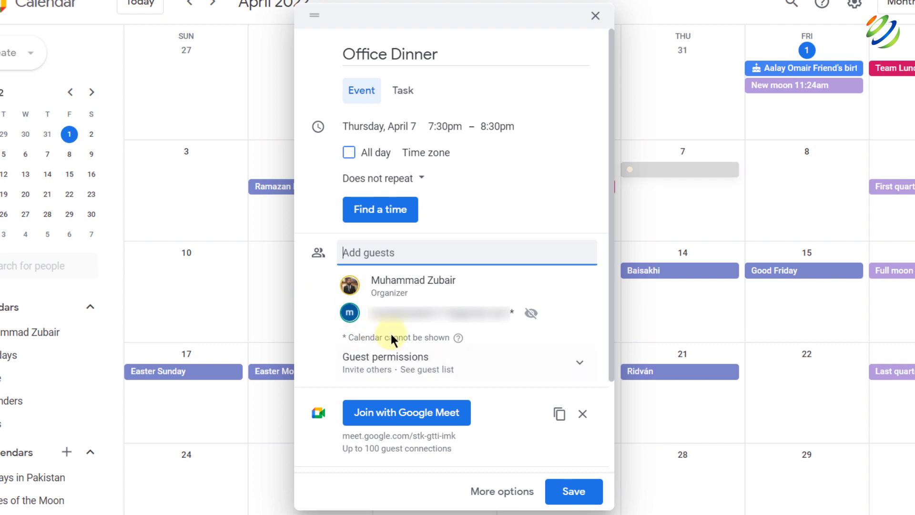
left_click(582, 414)
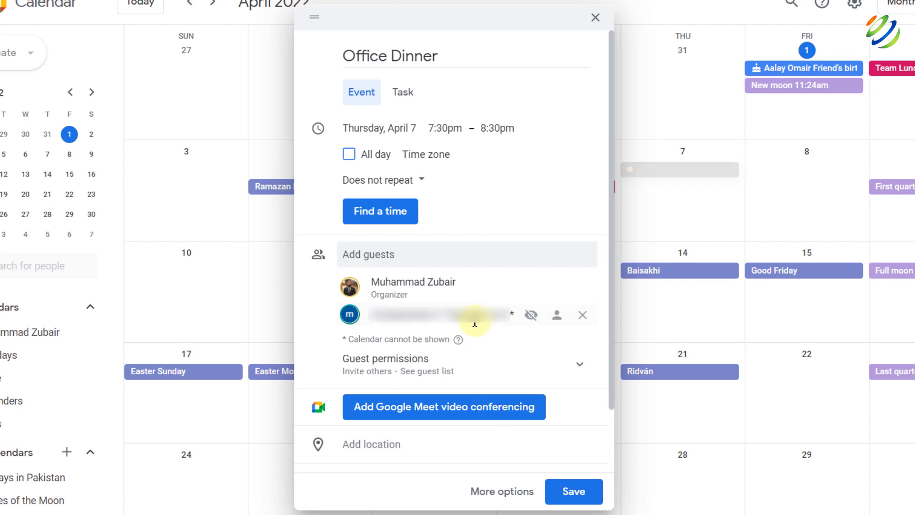
- Open the full details of the Office Dinner event and save it
scroll(474, 320, "down", 1)
scroll(475, 326, "down", 2)
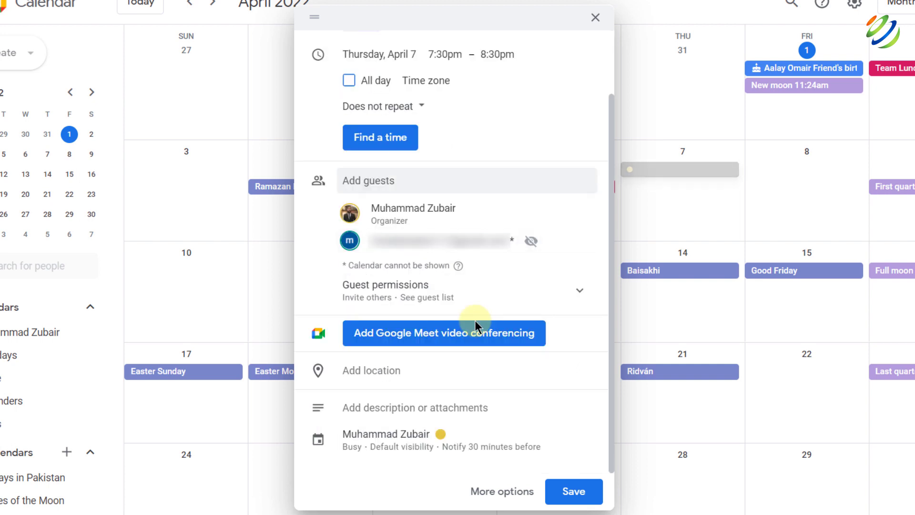
left_click(493, 494)
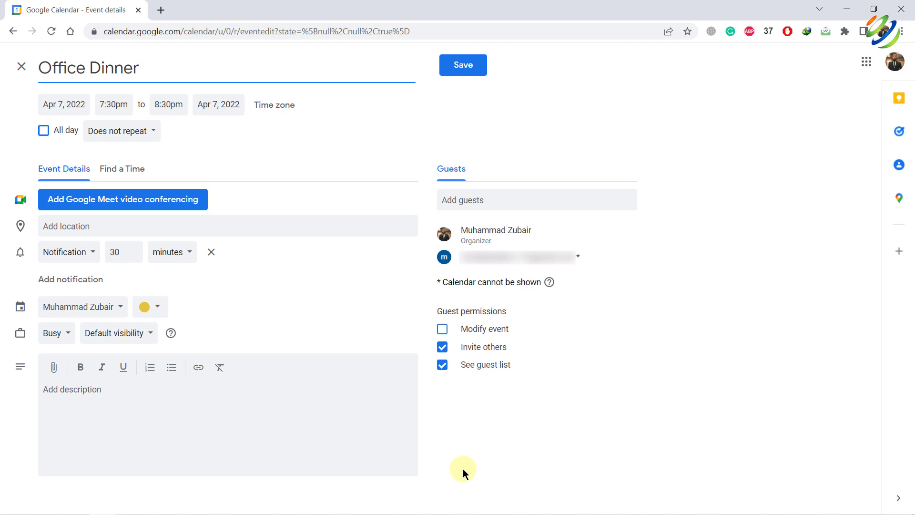
left_click(461, 67)
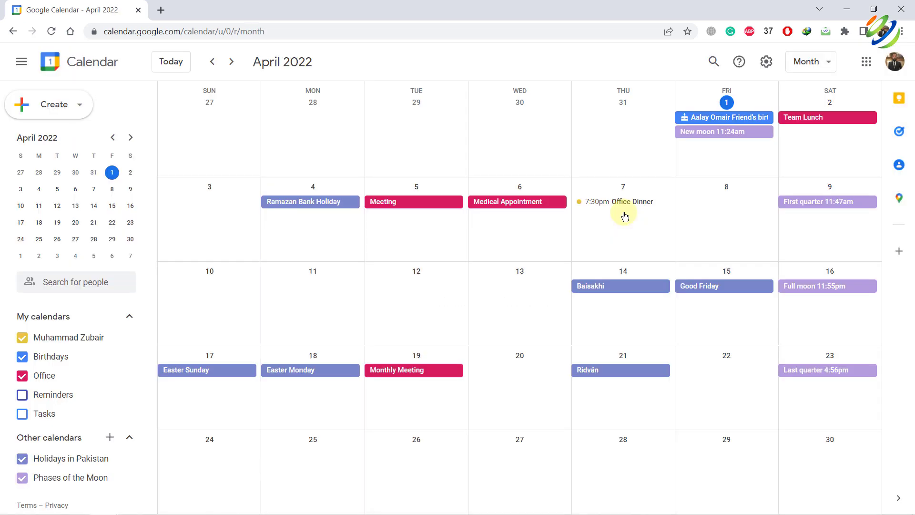
- Start another event on April 7, examine its availability and visibility options, and discard it
left_click(624, 213)
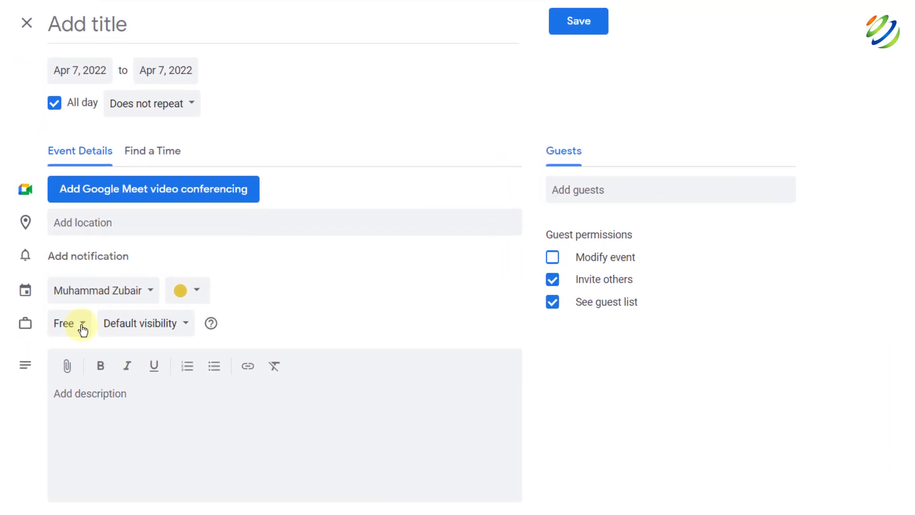
left_click(82, 326)
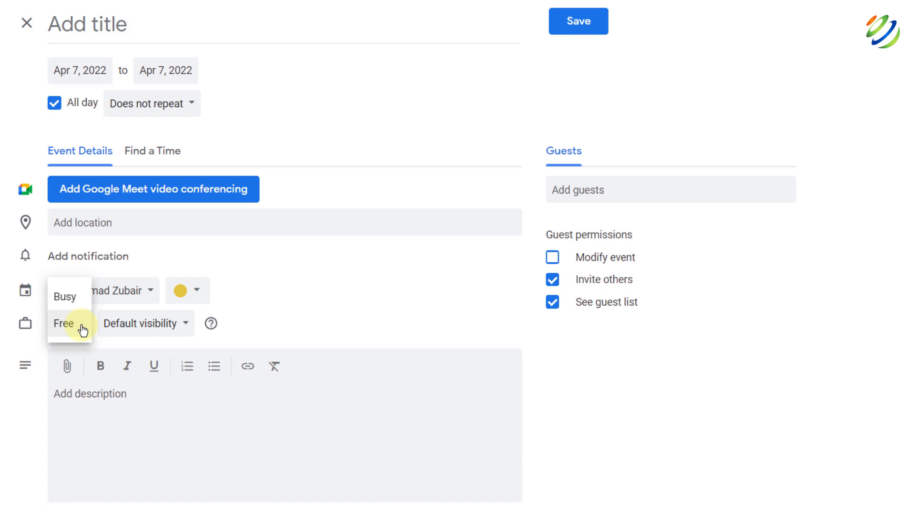
left_click(178, 328)
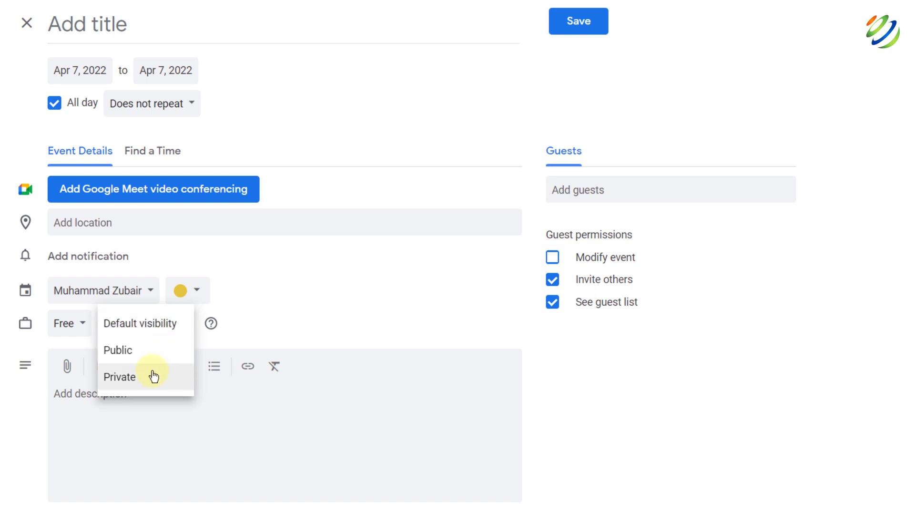
key("Up")
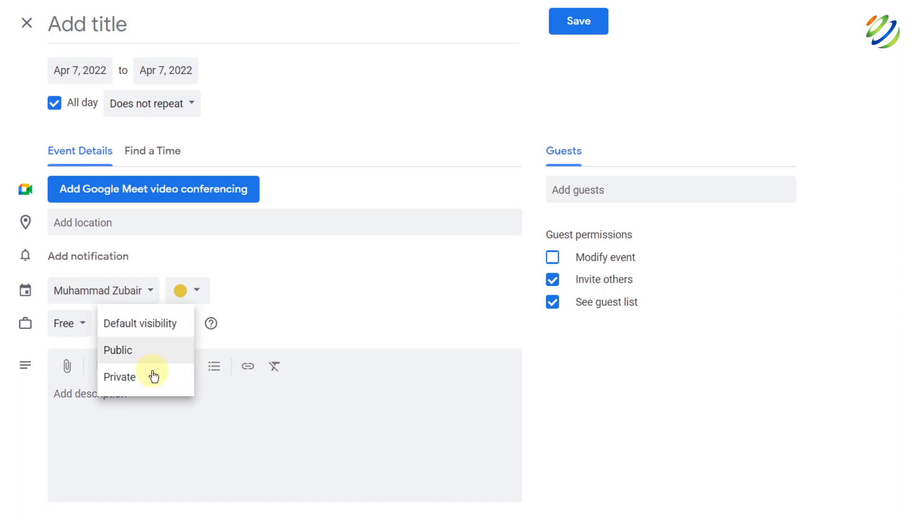
left_click(339, 267)
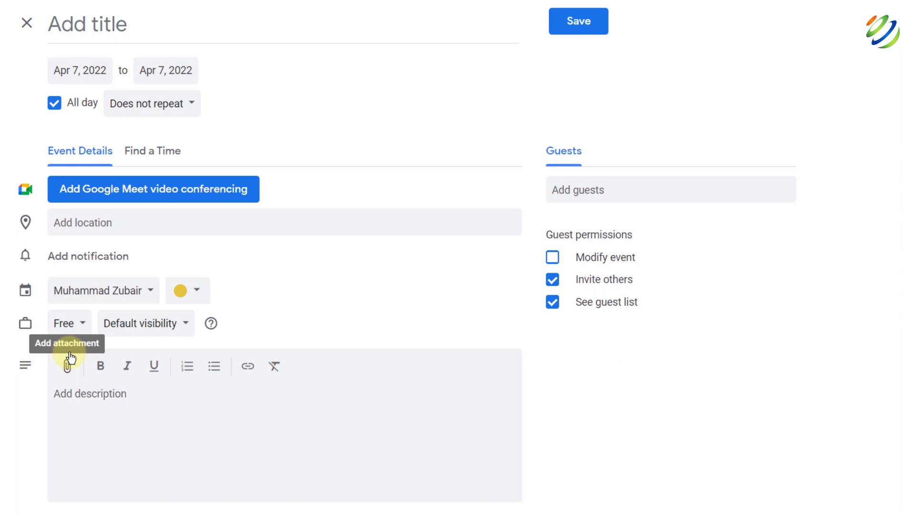
left_click(27, 23)
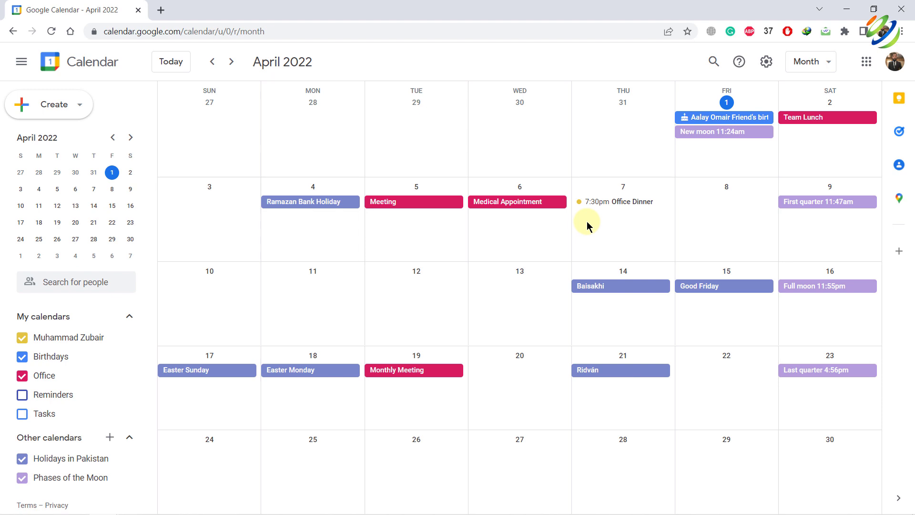
- Start a new task on Friday, April 8, examine its task list choices, and discard it
left_click(718, 205)
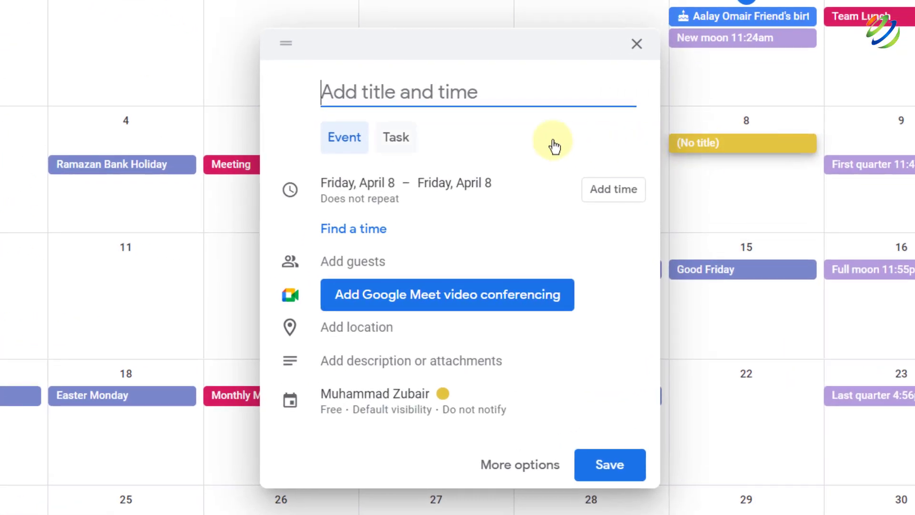
left_click(406, 144)
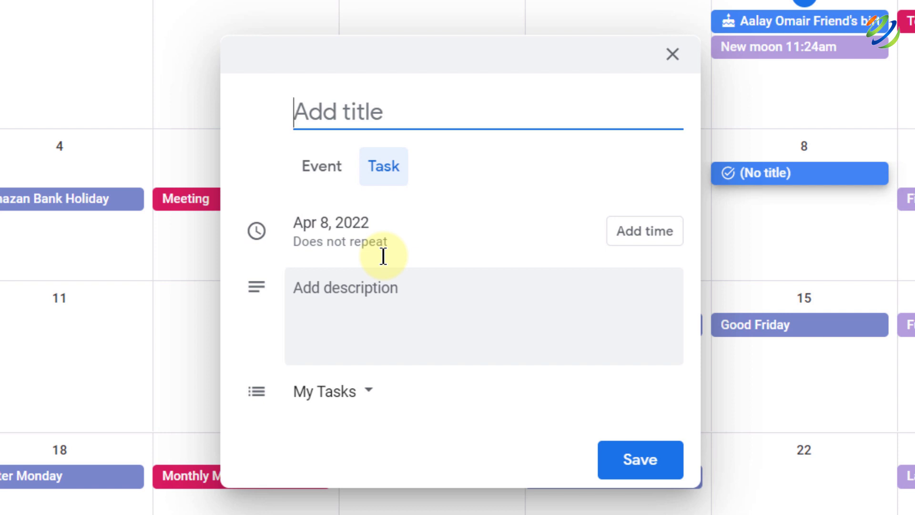
left_click(365, 394)
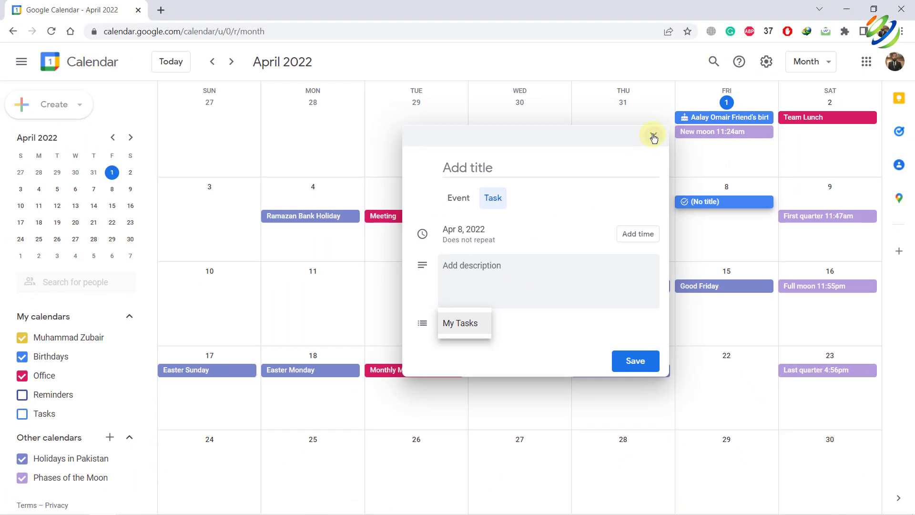
left_click(672, 54)
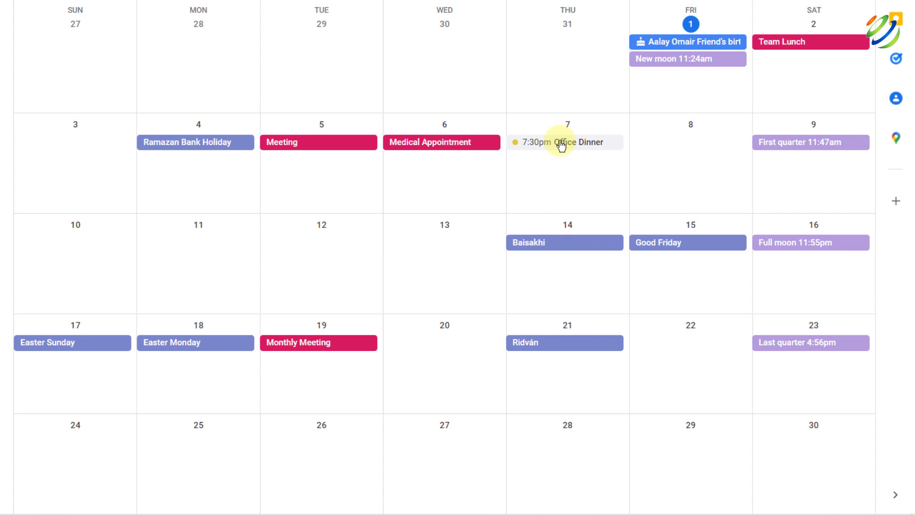
- Move the Office Dinner event to Thursday, April 14 and send update emails to its guests
left_click_drag(561, 145, 562, 251)
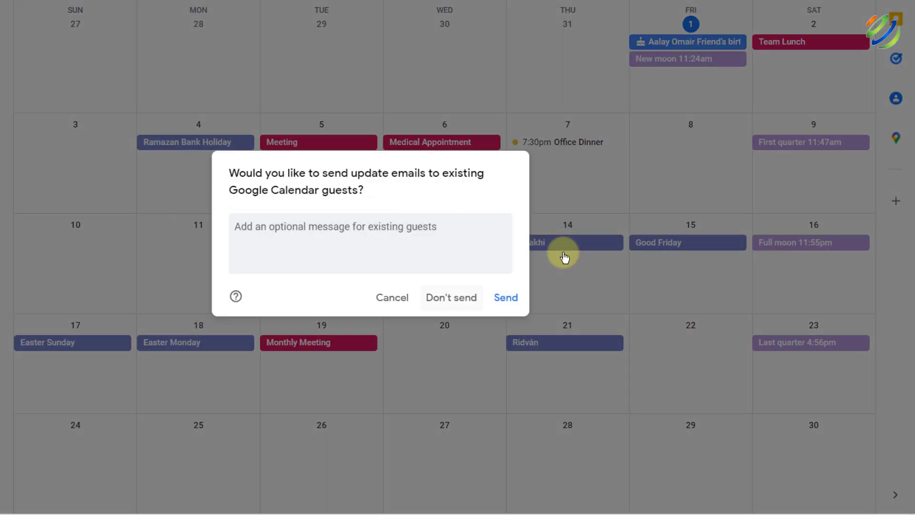
left_click(498, 298)
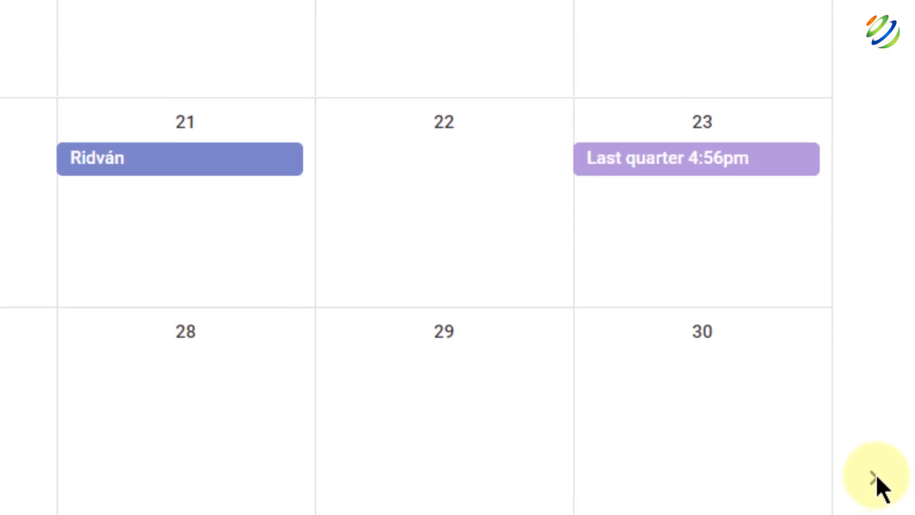
- Collapse the side panel and browse the calendars of interest down to the Sports section
left_click(877, 479)
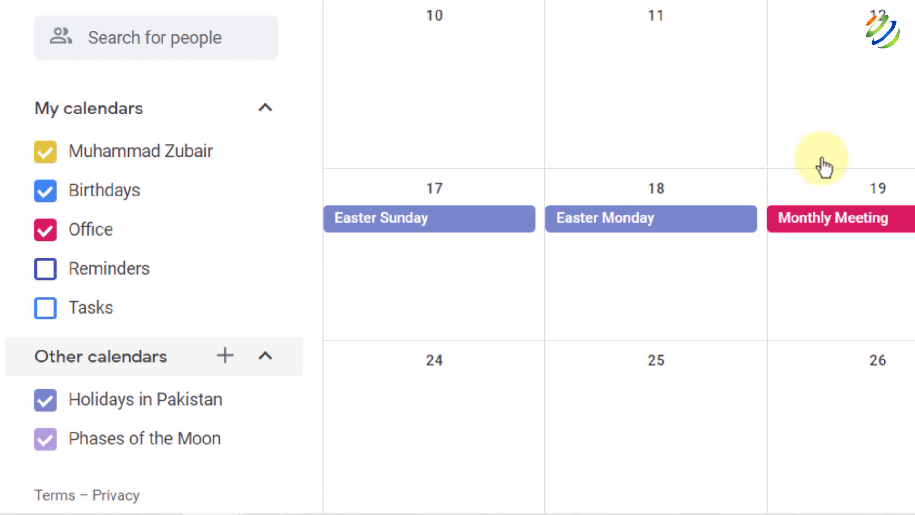
left_click(224, 361)
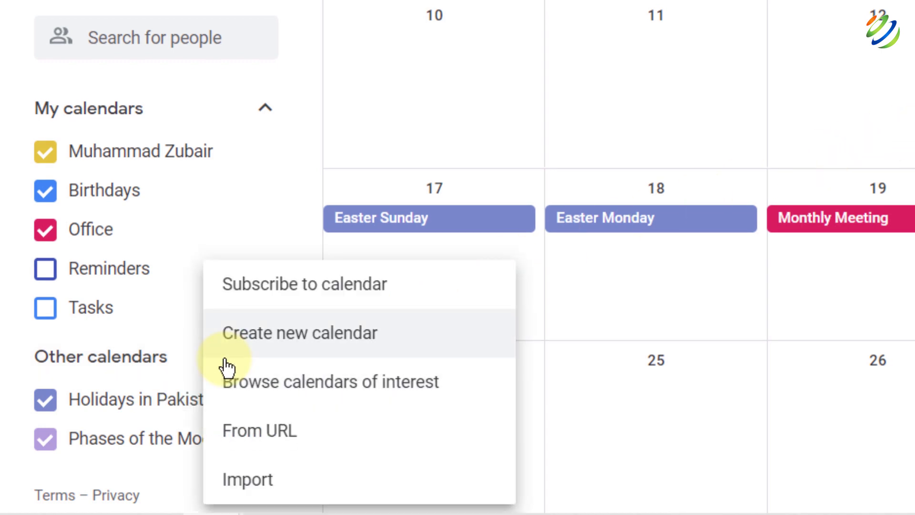
left_click(328, 391)
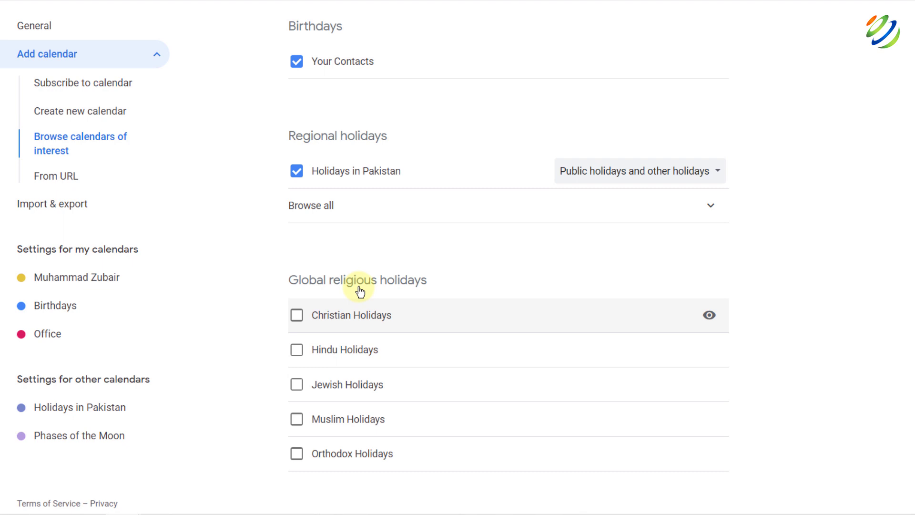
scroll(299, 376, "down", 8)
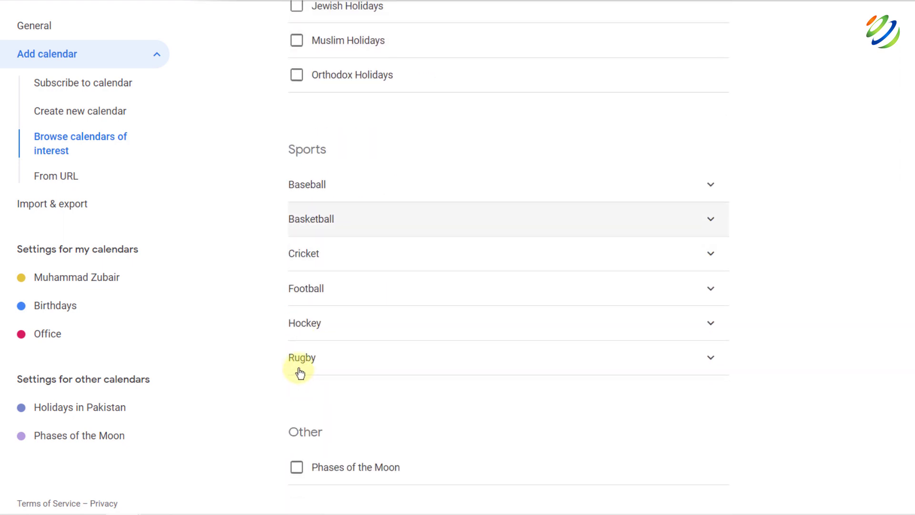
- Add the Chicago Cubs calendar from the Major League Baseball - MLB list under Baseball
left_click(318, 187)
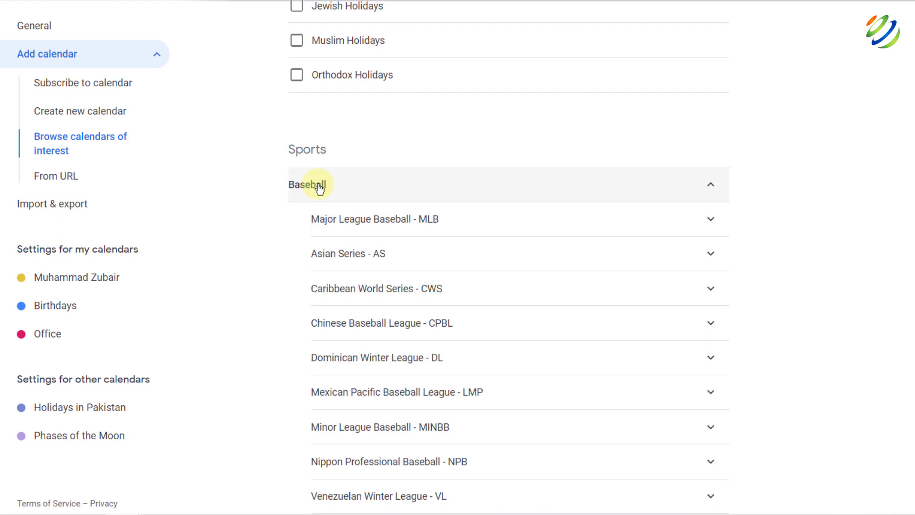
scroll(333, 224, "down", 1)
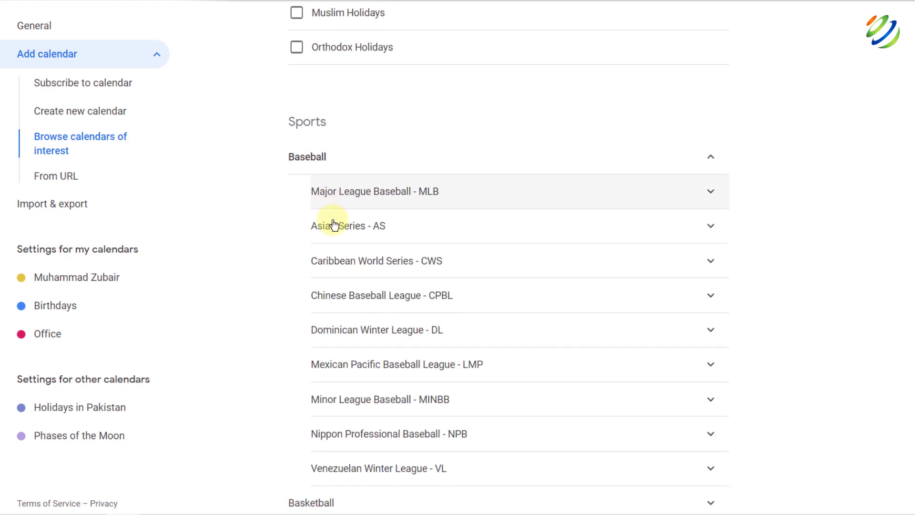
left_click(339, 193)
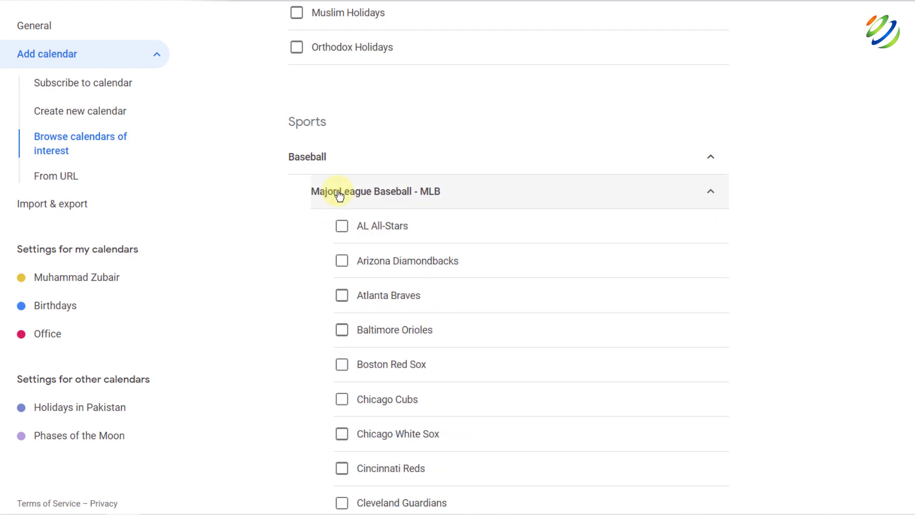
scroll(341, 284, "down", 3)
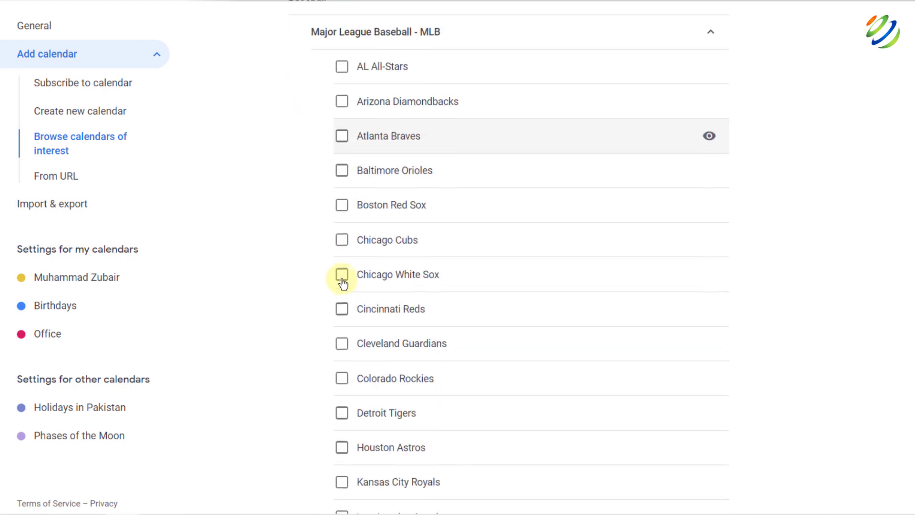
left_click(342, 235)
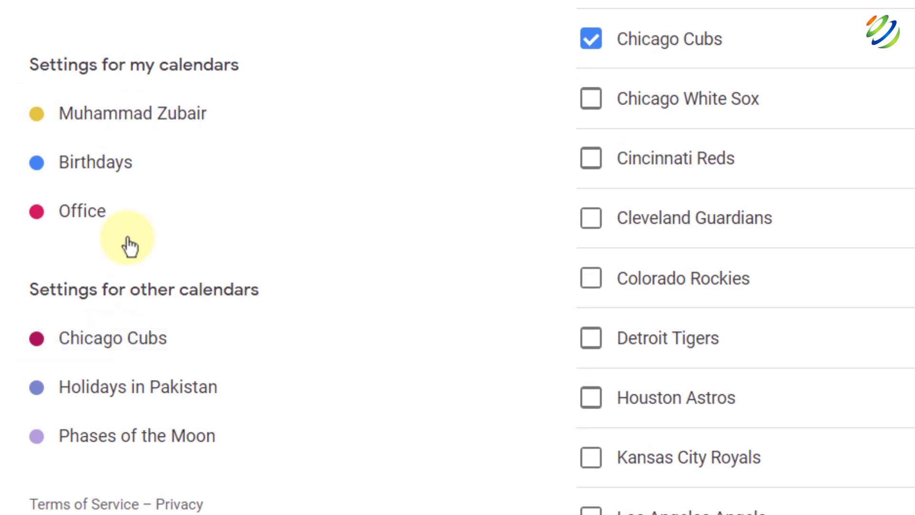
- Return to the month view and hide the Office, Birthdays and personal calendars
left_click(41, 46)
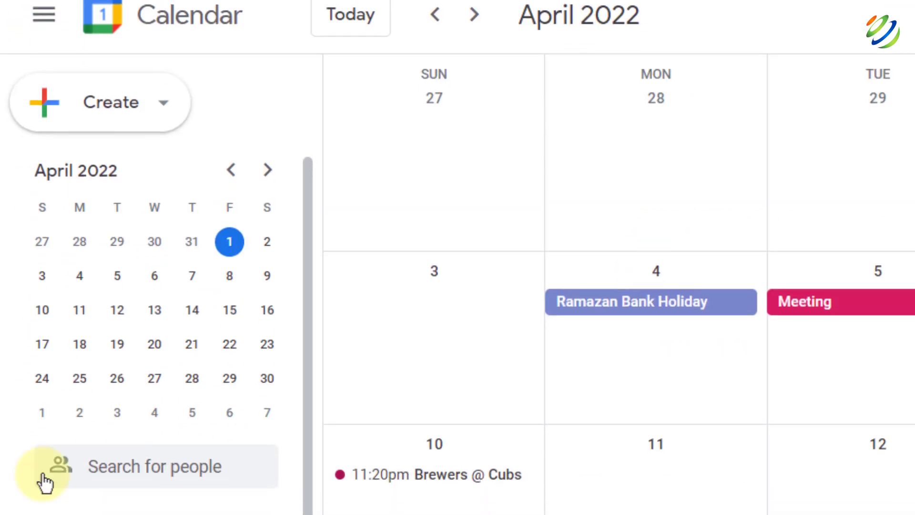
left_click(45, 230)
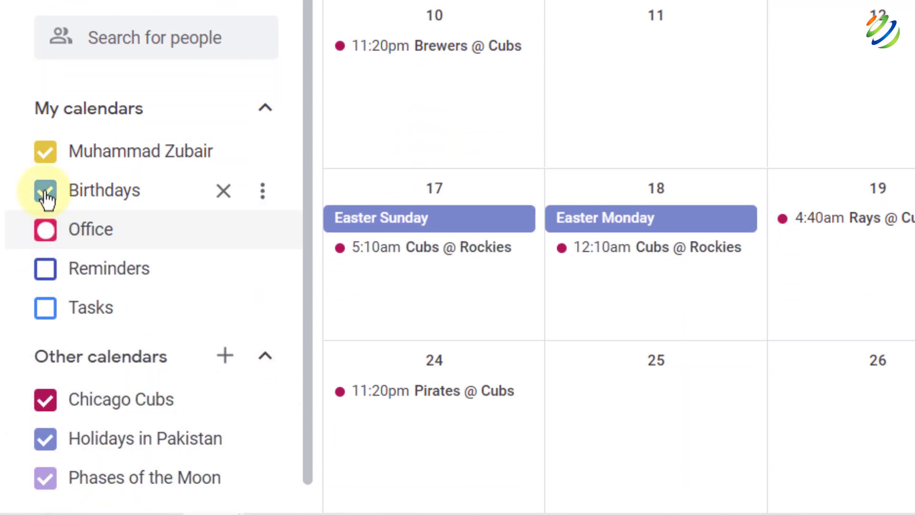
left_click(45, 193)
left_click(44, 152)
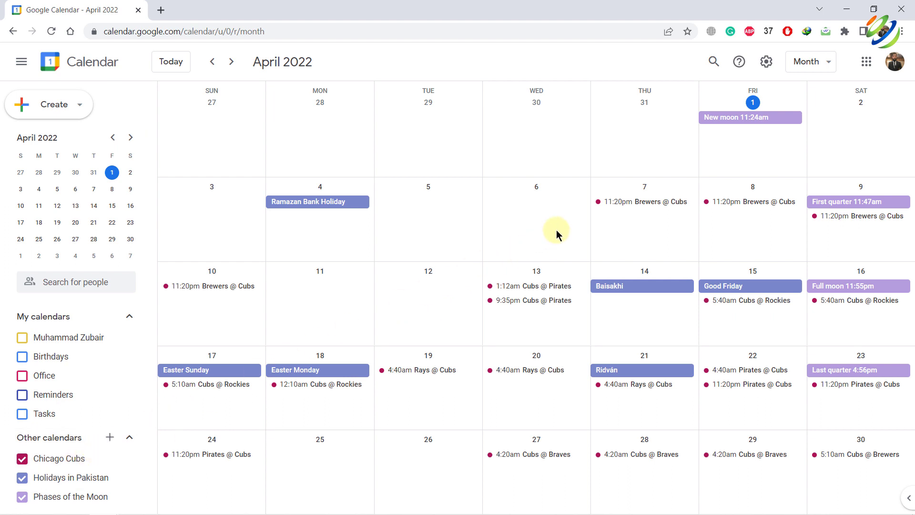
- Examine the page for subscribing to another person's calendar, return to the month view and reopen the choices for adding other calendars
left_click(109, 437)
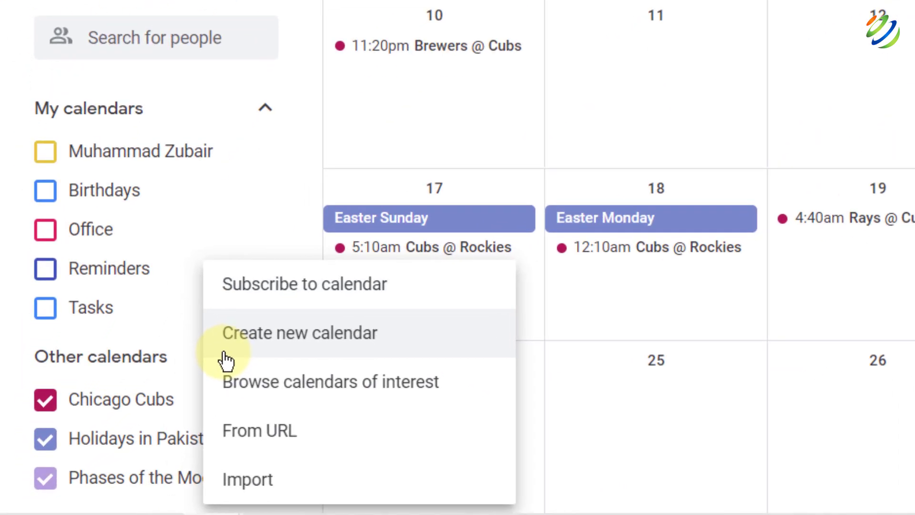
left_click(297, 308)
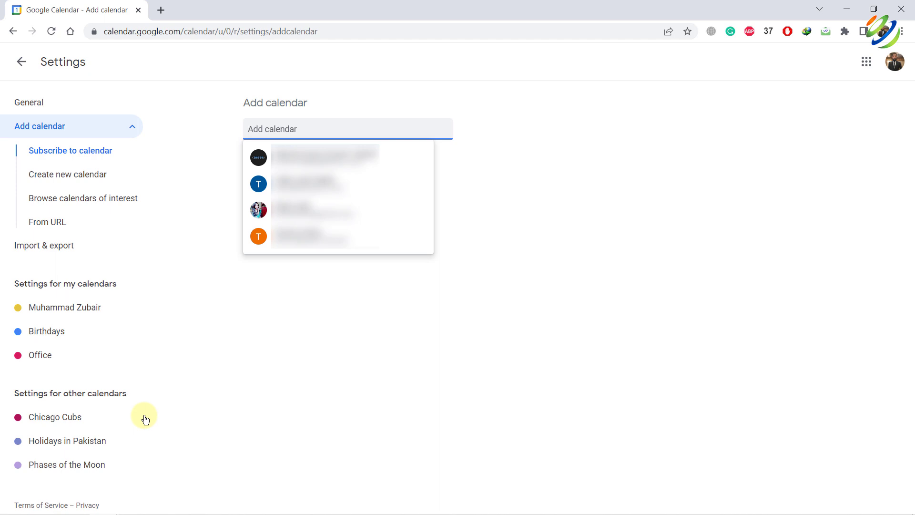
left_click(299, 387)
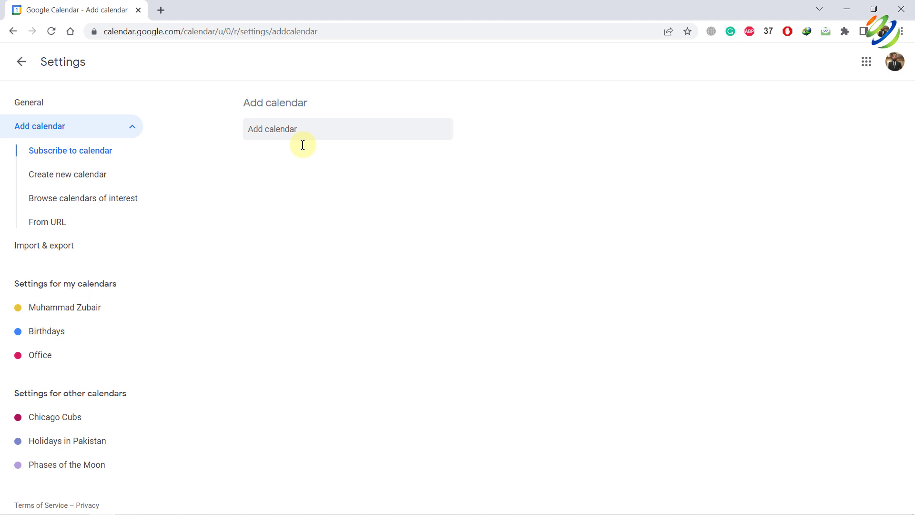
left_click(21, 62)
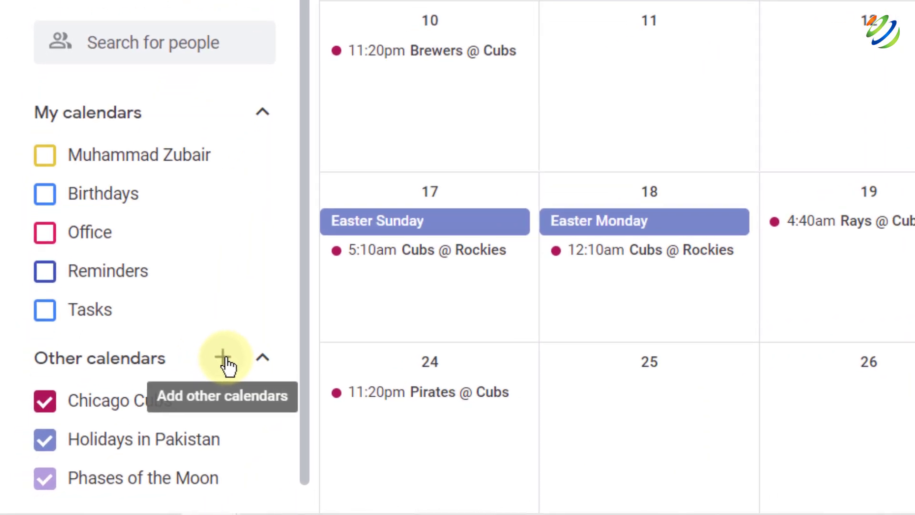
left_click(225, 357)
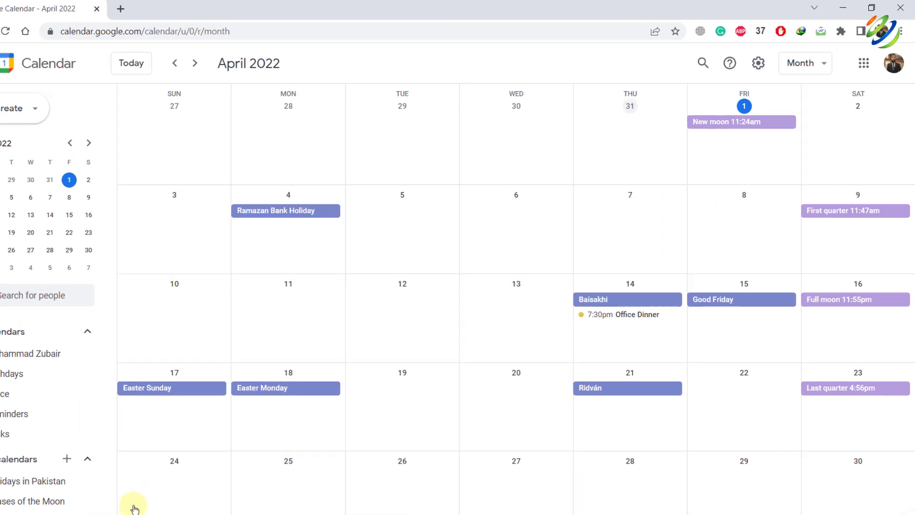
- Open the calendar settings and examine the time zone, world clock and event settings
left_click(547, 105)
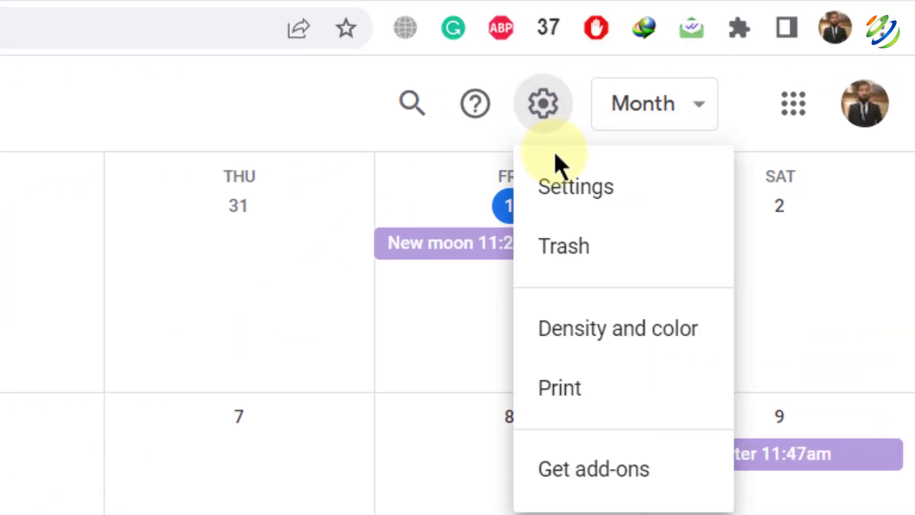
left_click(562, 187)
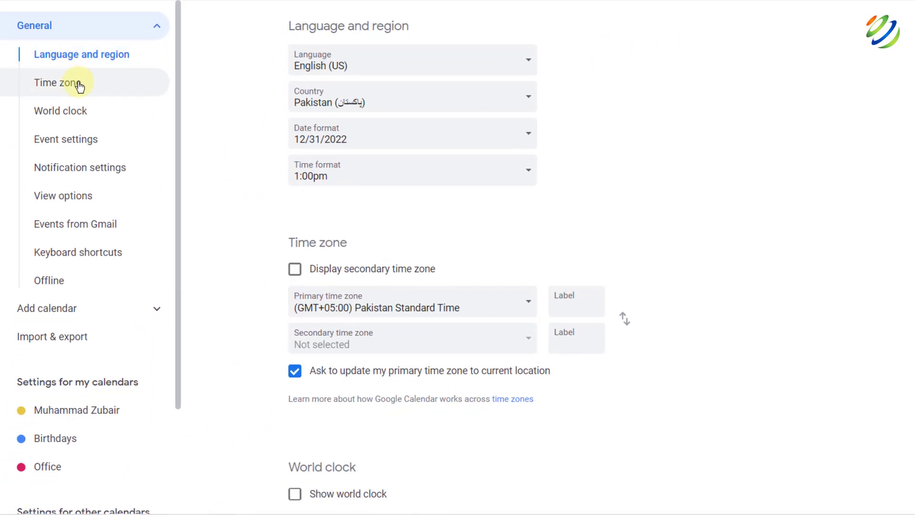
left_click(80, 86)
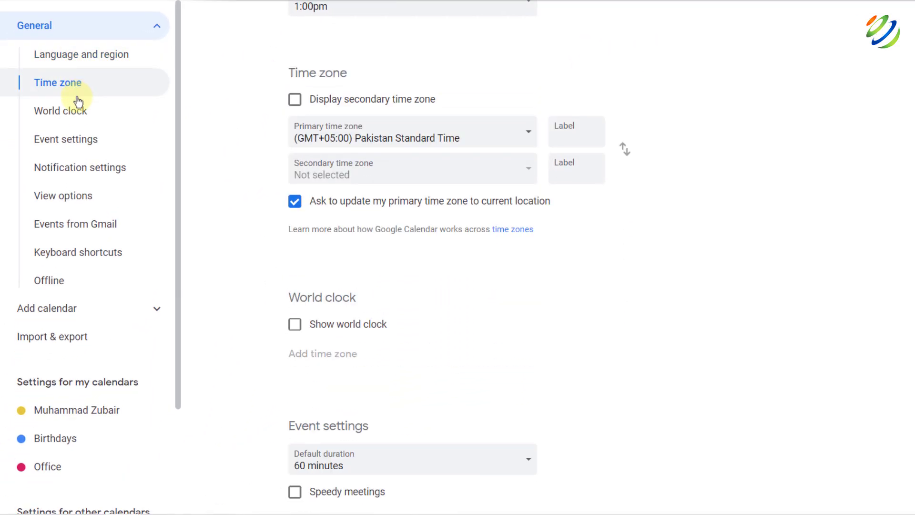
left_click(74, 114)
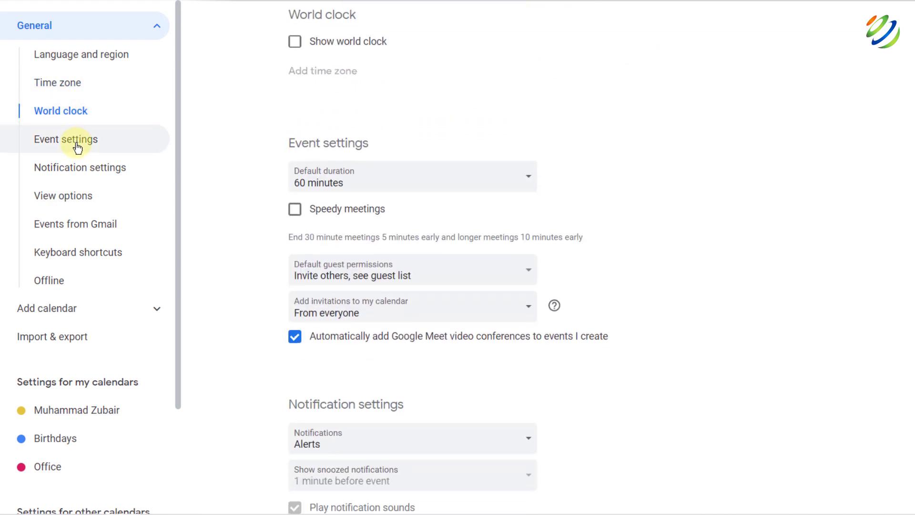
left_click(77, 143)
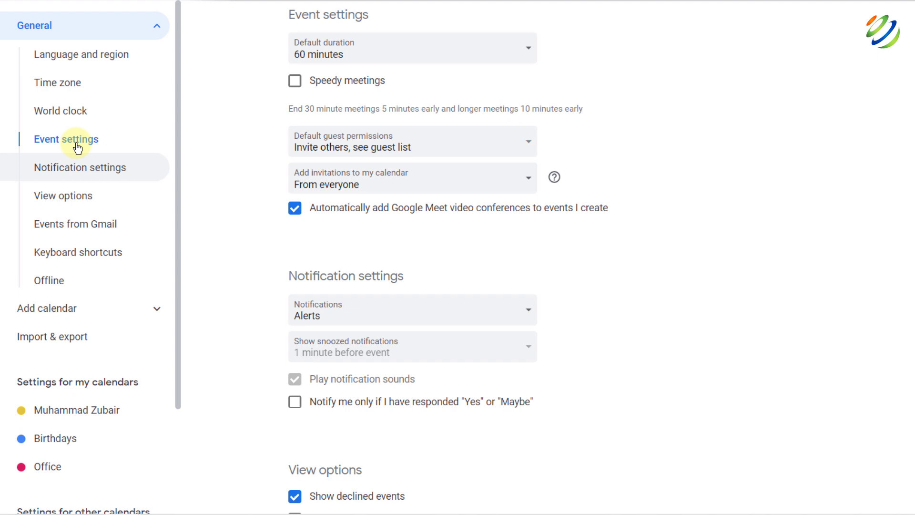
- Export all own calendars as a single zip archive and download it to the Compressed folder
left_click(55, 339)
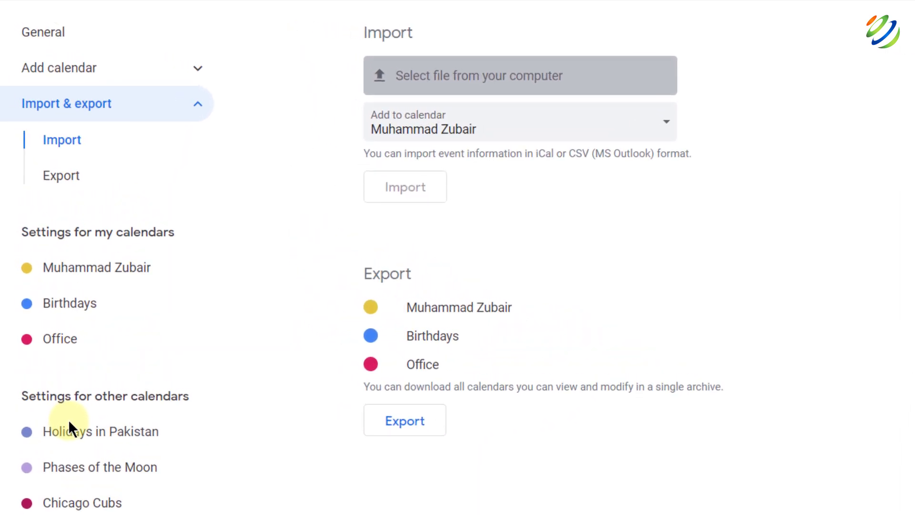
left_click(406, 421)
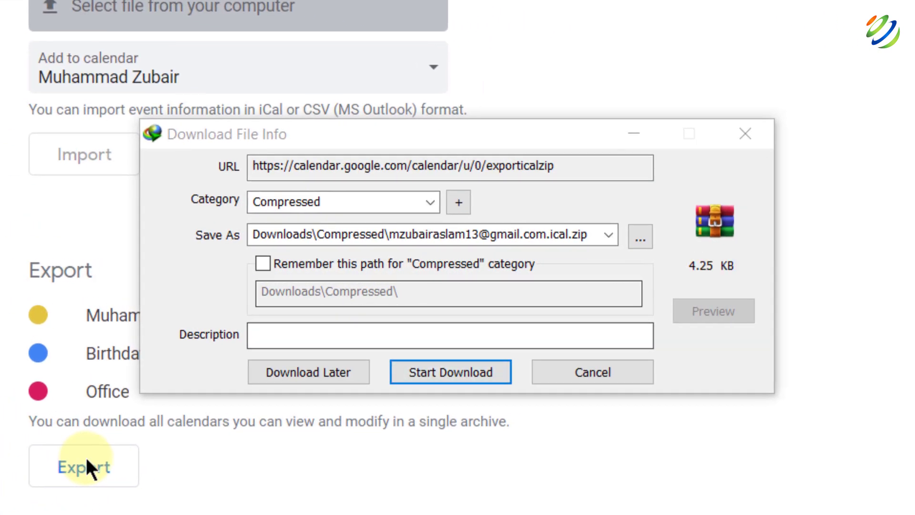
left_click(479, 371)
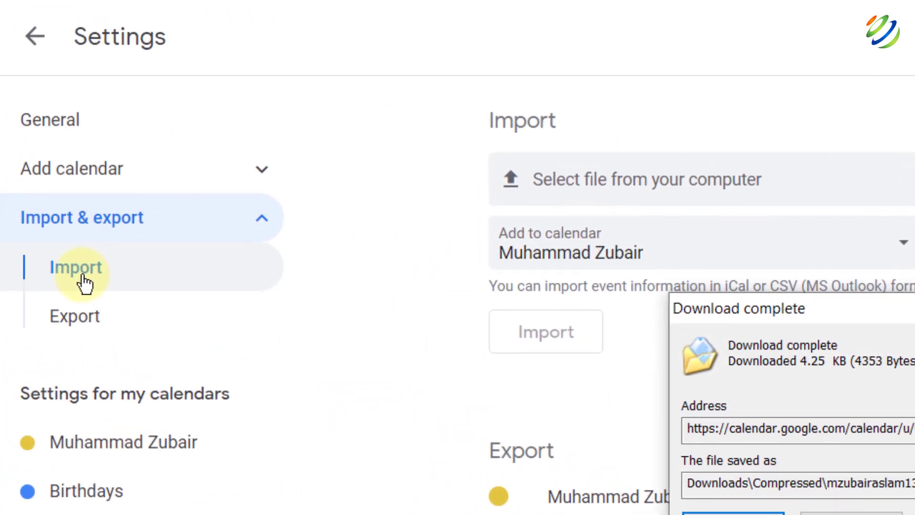
- Examine the calendar import options, reaching them from the settings and again from Other calendars, and return to the calendar
left_click(84, 275)
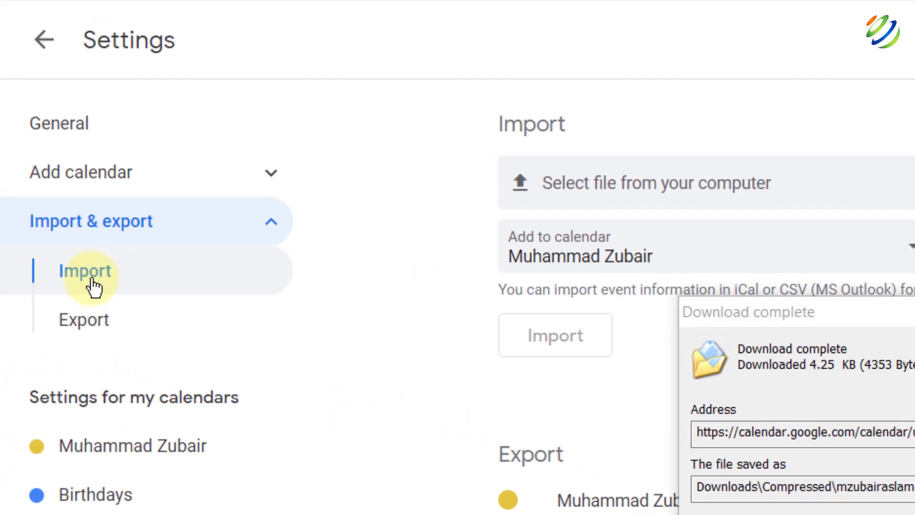
left_click(41, 43)
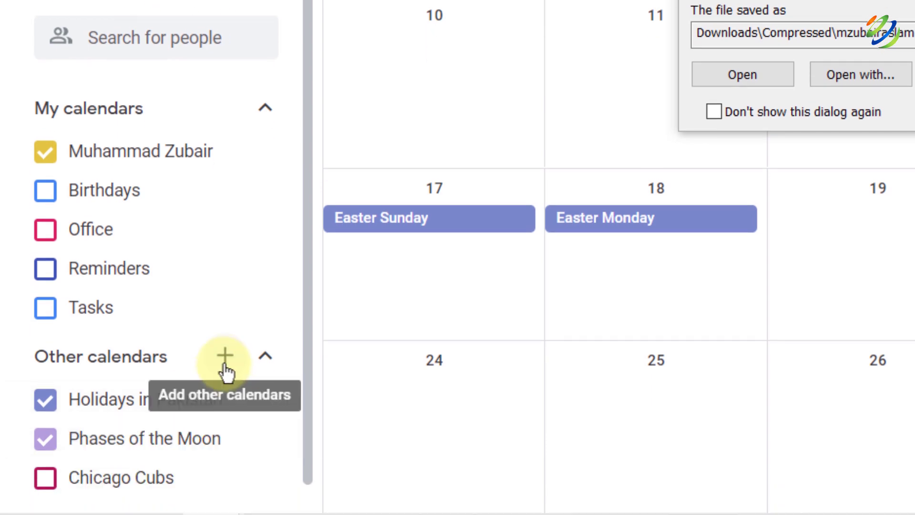
left_click(225, 368)
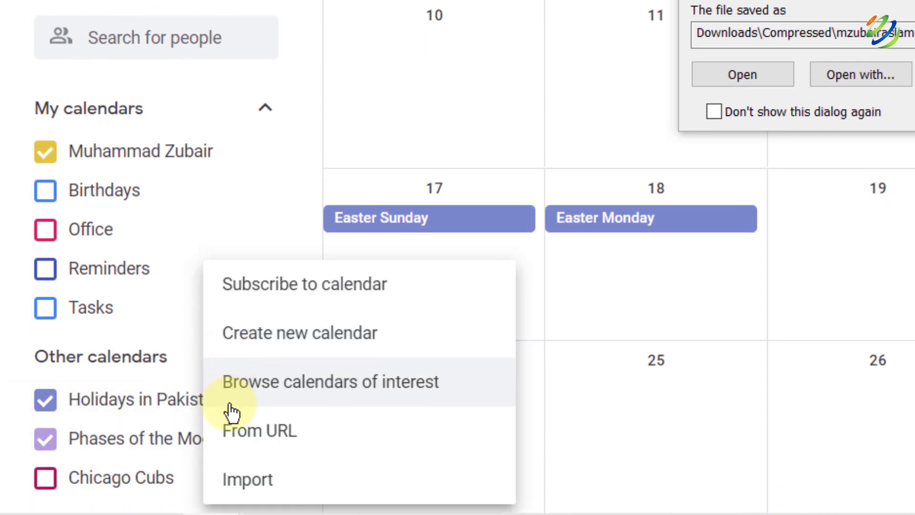
left_click(238, 475)
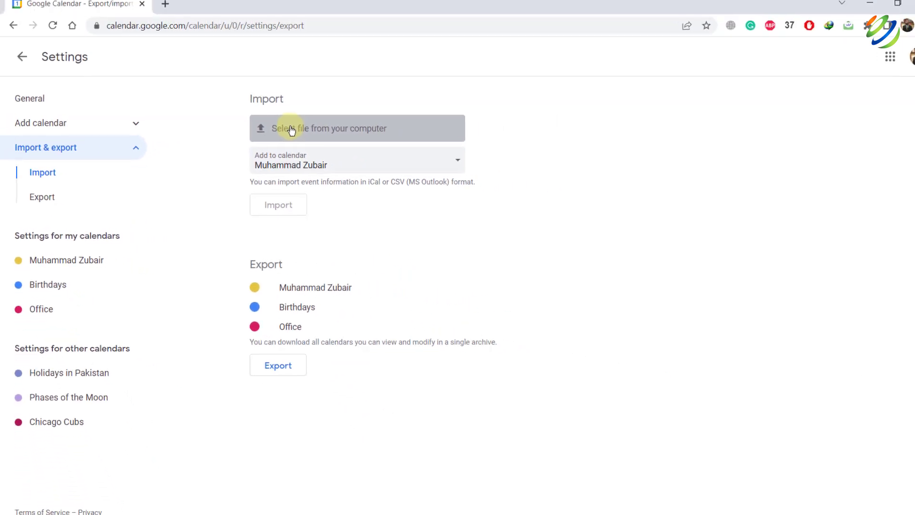
left_click(24, 62)
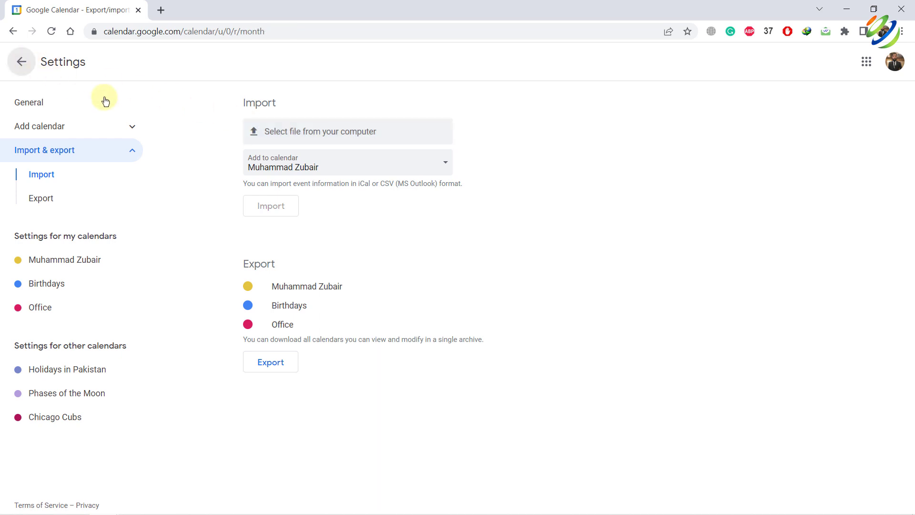